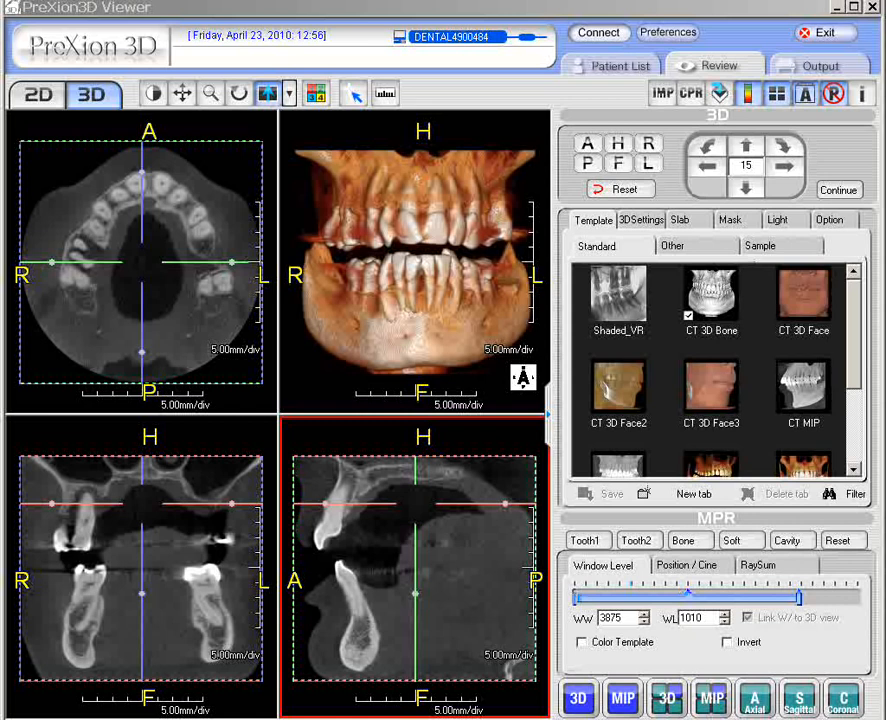
Lower the axial slice line slightly in the coronal view and turn the 3D jaw to show the patient's right side
left_click(245, 524)
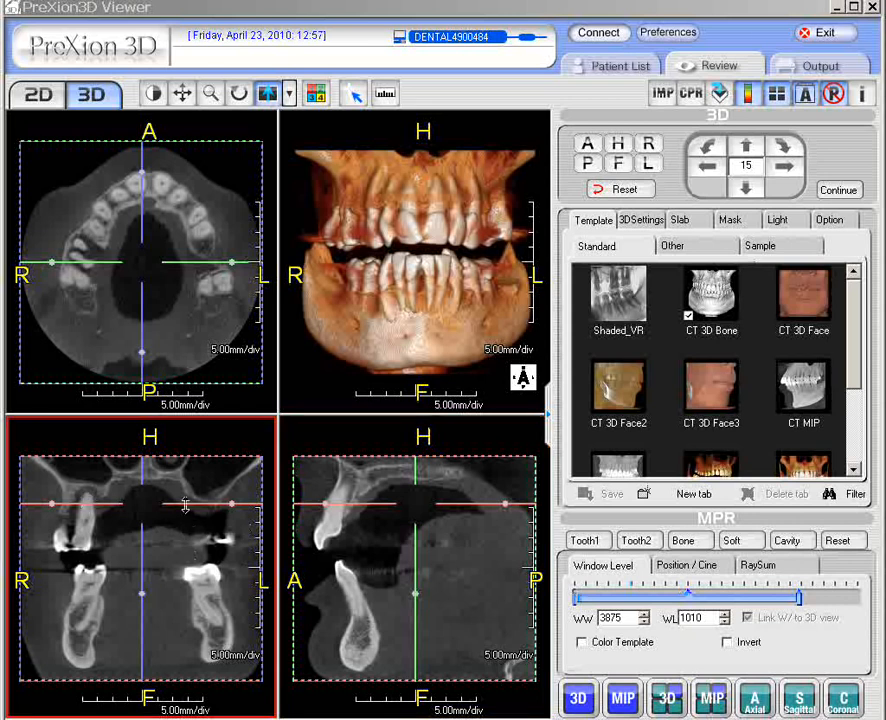
left_click_drag(185, 506, 184, 508)
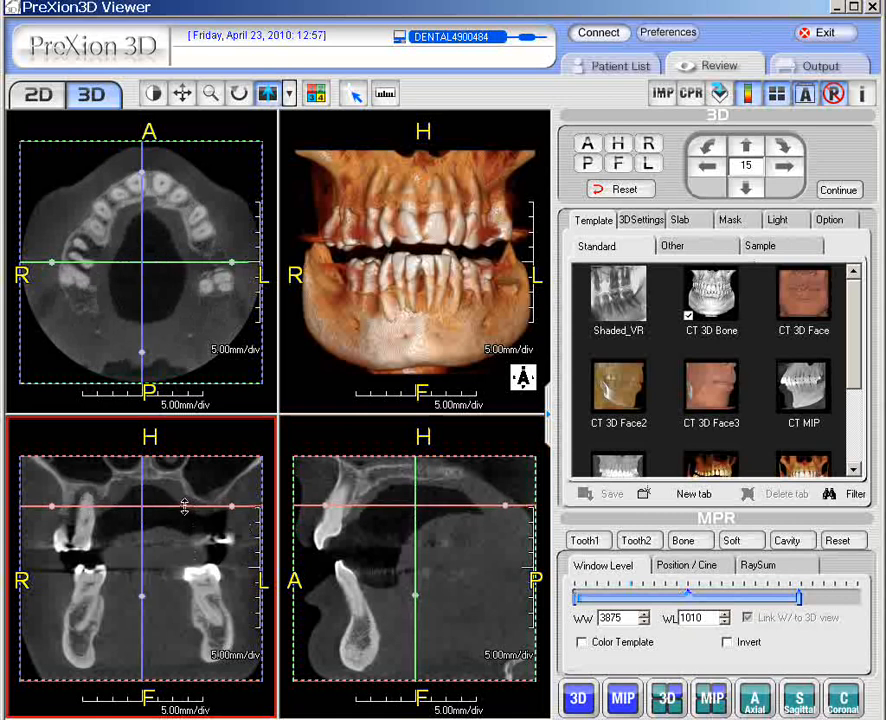
left_click(113, 305)
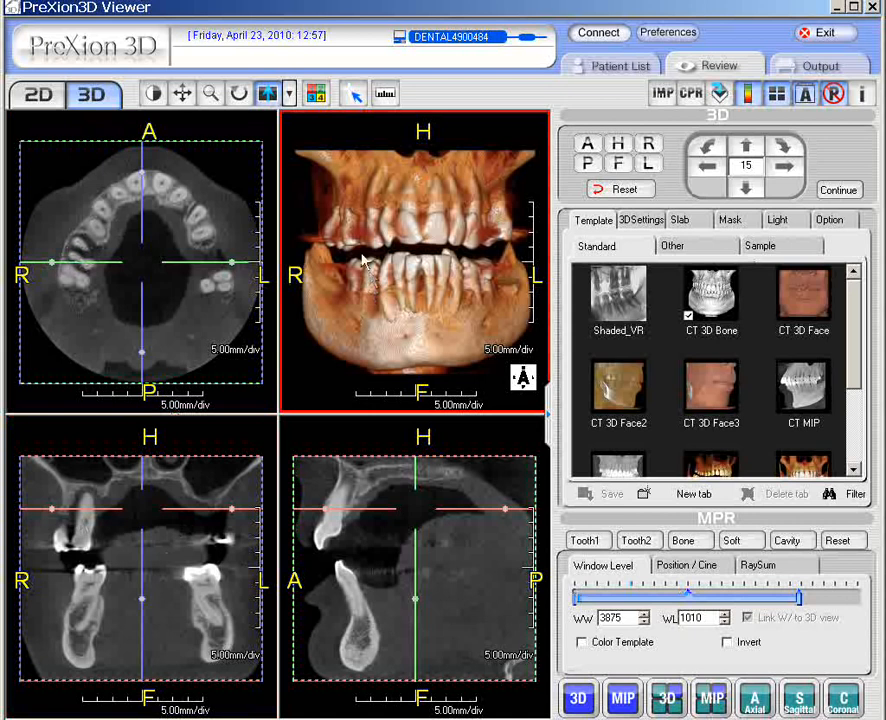
left_click_drag(362, 263, 445, 255)
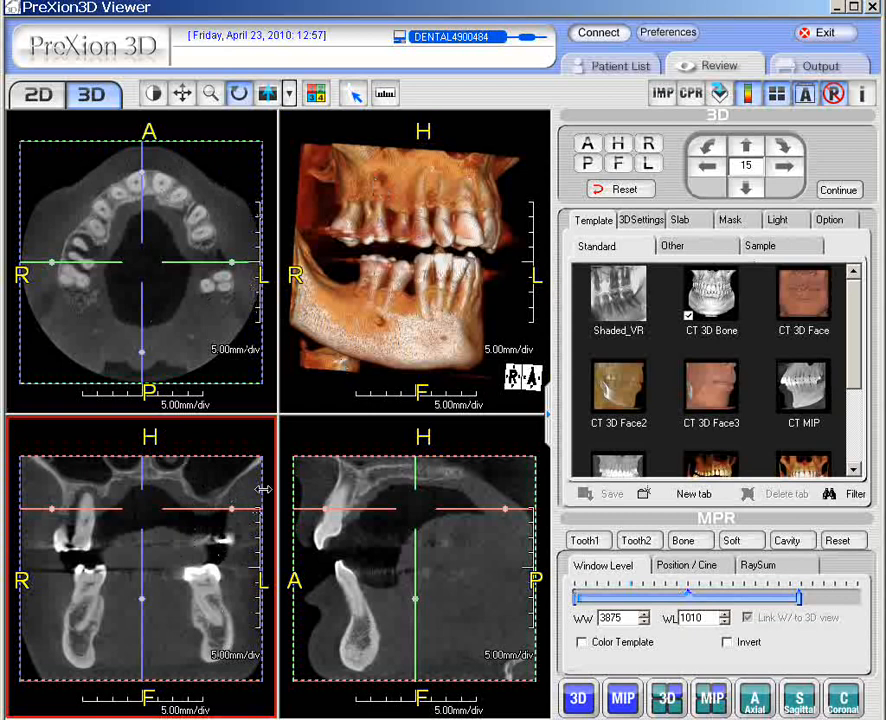
Clip away the patient's left half of the 3D volume by moving the side clipping boundary in to just past the midline
left_click_drag(263, 489, 163, 487)
left_click(193, 376)
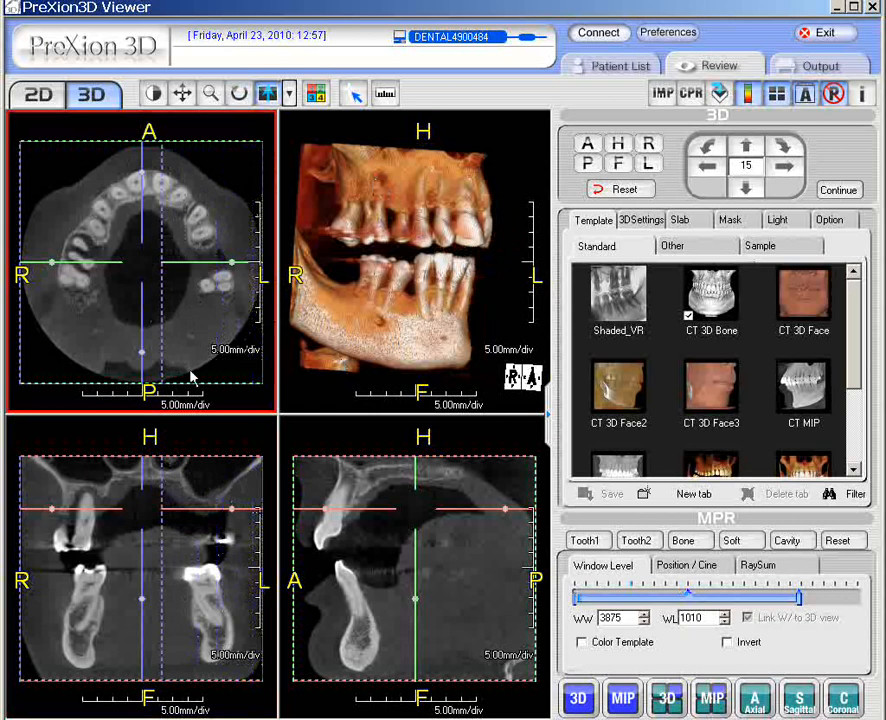
left_click_drag(162, 218, 137, 218)
Examine the clipped jaw in the 3D view at enlarged size from its inner side and right side, and return to the four-view layout
left_click(334, 179)
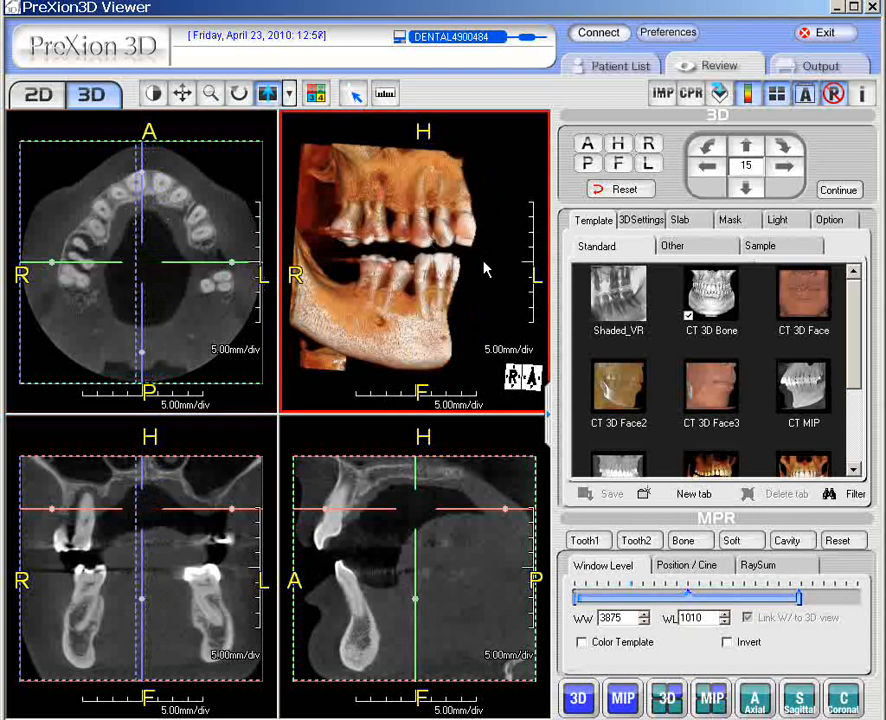
left_click_drag(334, 179, 381, 234)
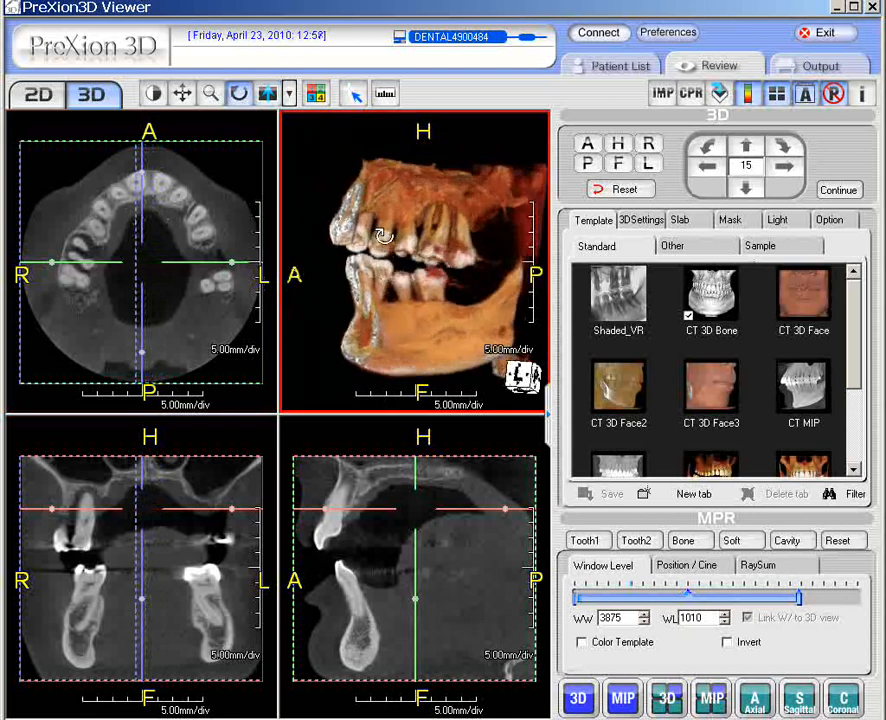
double_click(435, 276)
left_click_drag(350, 433, 240, 425)
left_click_drag(367, 461, 378, 362)
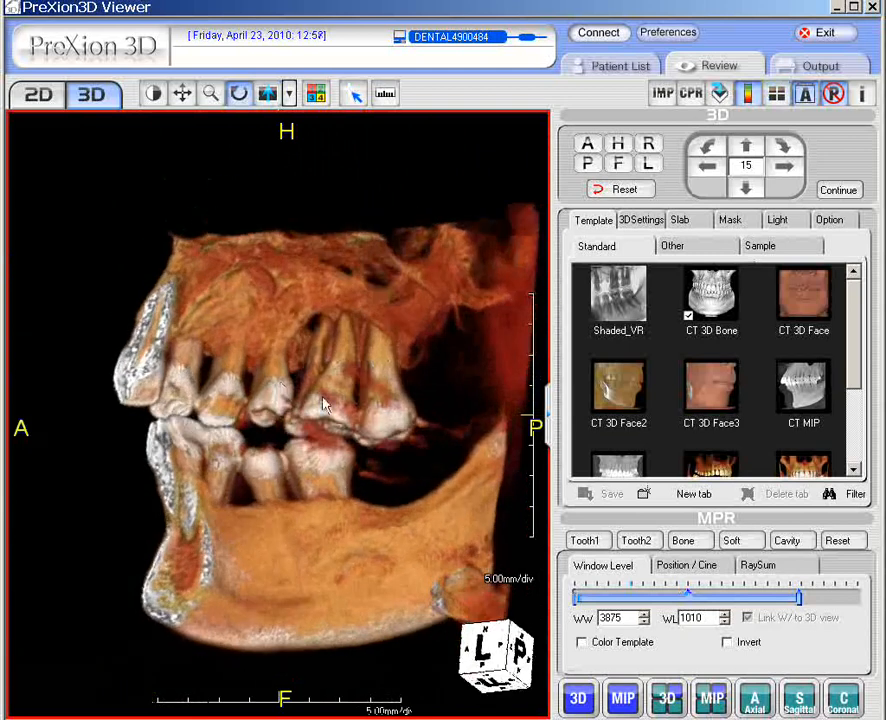
left_click(648, 144)
left_click_drag(256, 425, 255, 355)
scroll(359, 378, "down", 2)
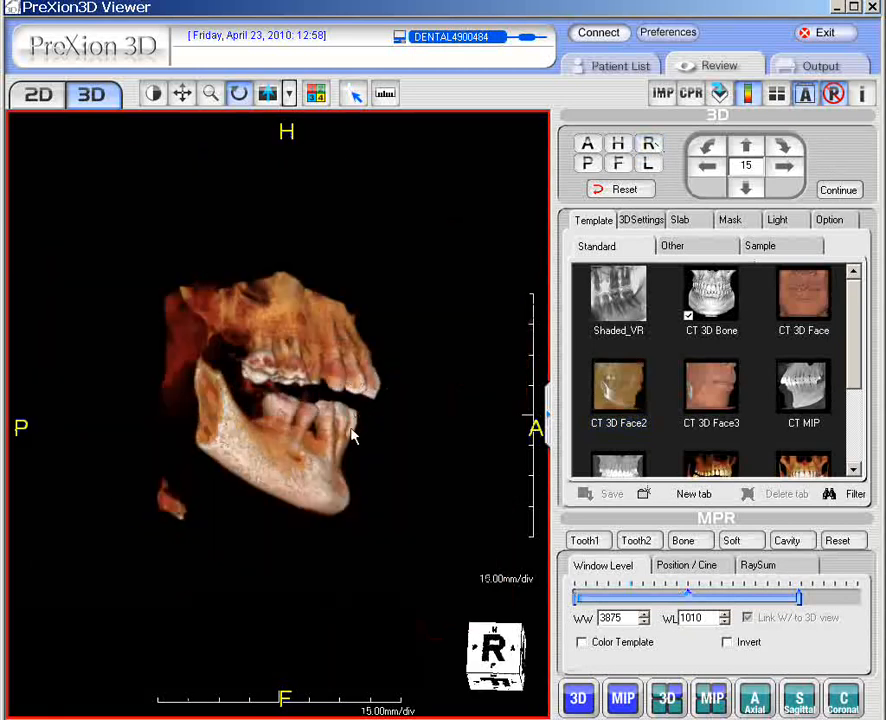
scroll(350, 425, "up", 4)
left_click_drag(338, 396, 278, 567)
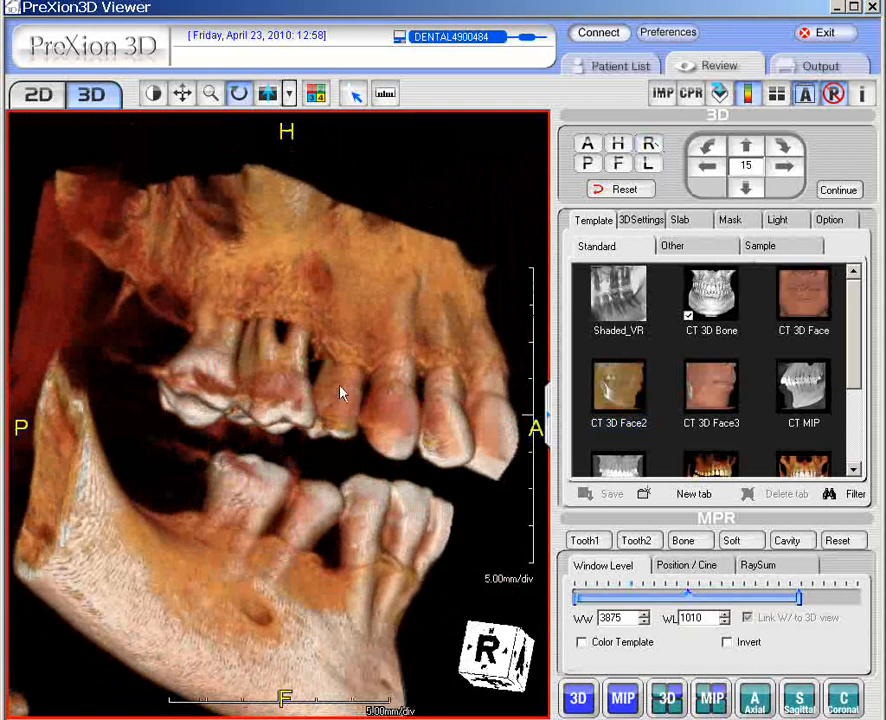
double_click(368, 399)
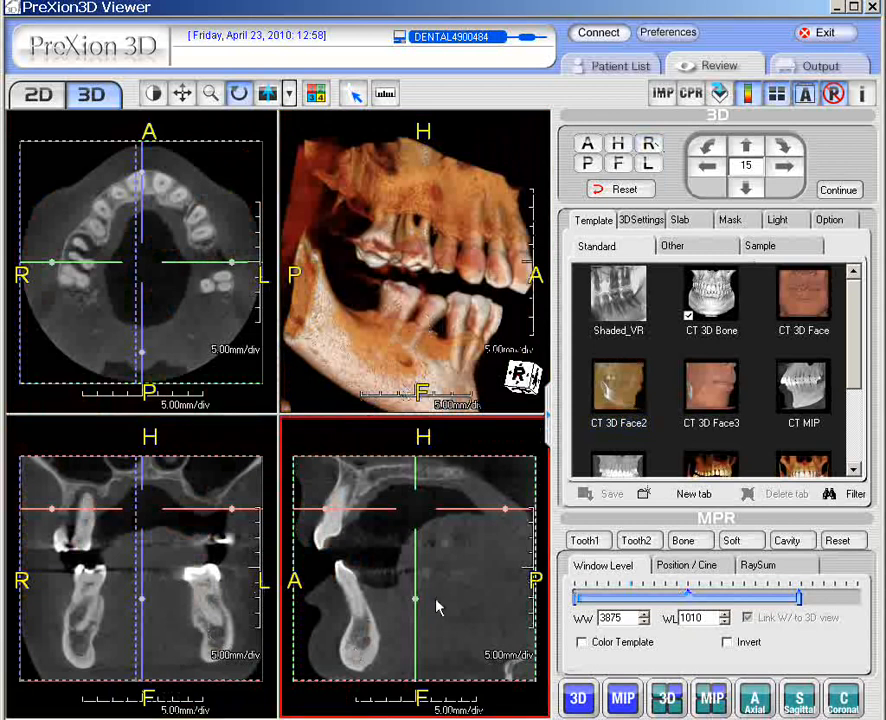
Clip away the lower jaw at the bite level and examine the remaining upper teeth in 3D from outside and inside
left_click_drag(184, 683, 180, 558)
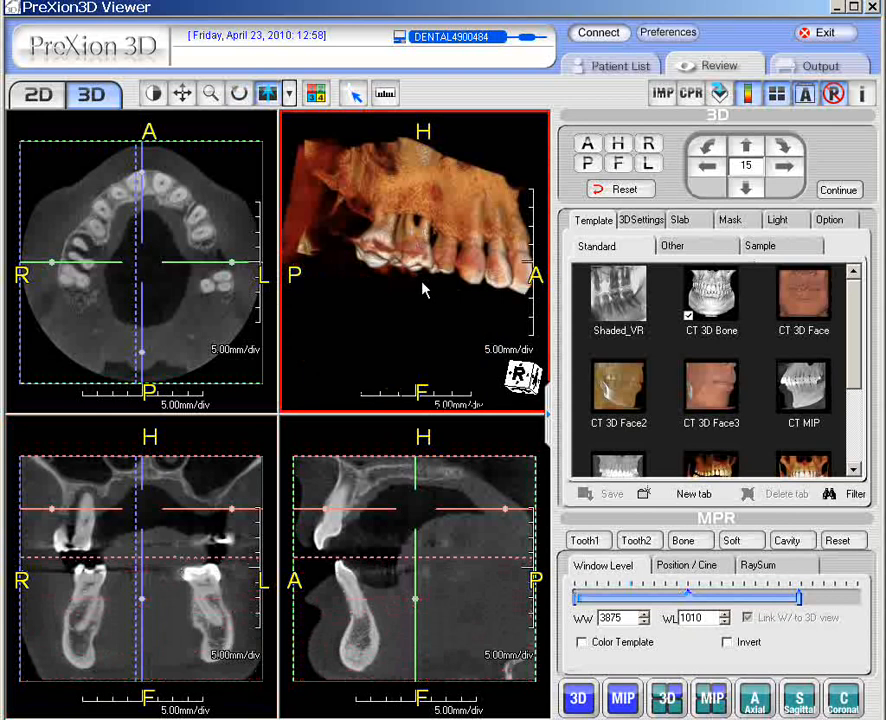
left_click_drag(424, 290, 433, 250)
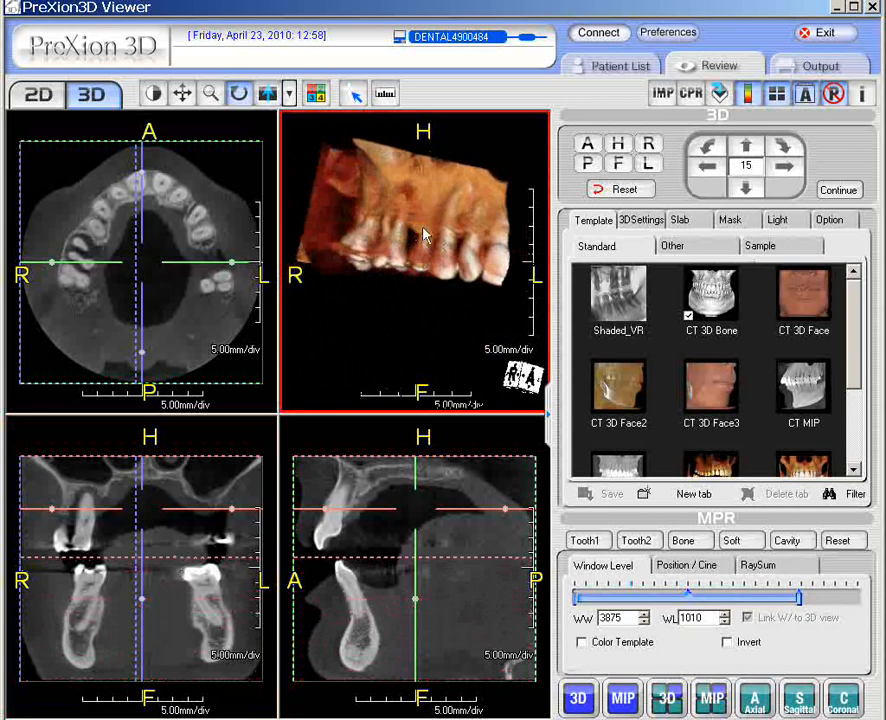
double_click(429, 246)
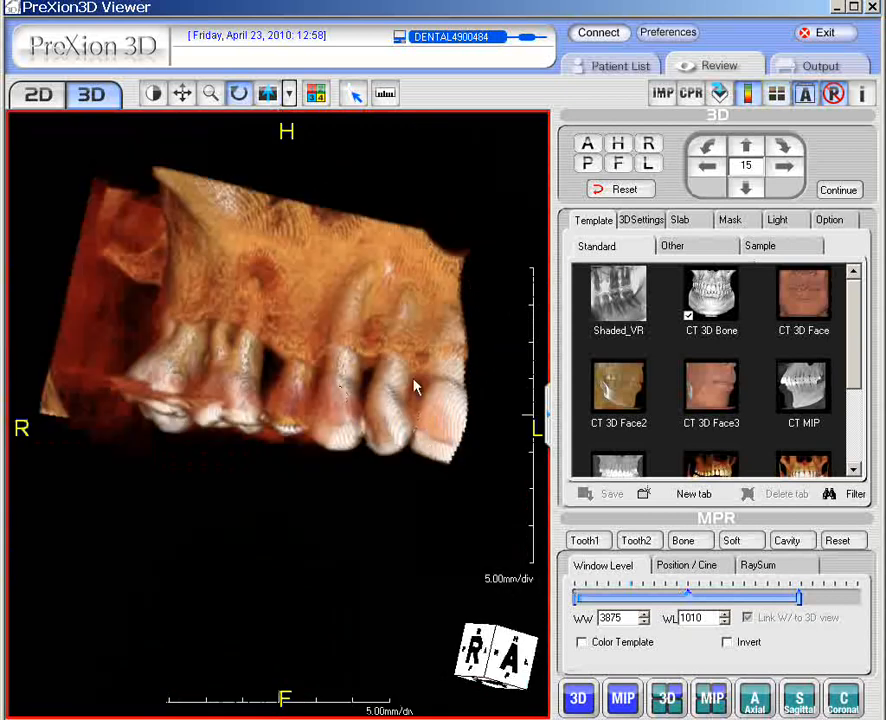
left_click_drag(413, 380, 307, 608)
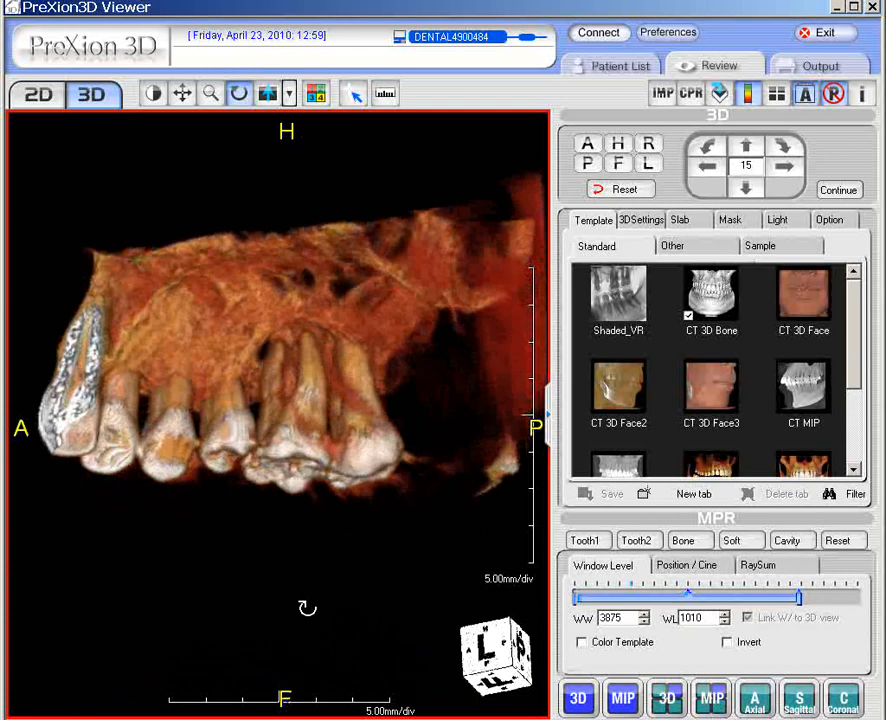
left_click(777, 93)
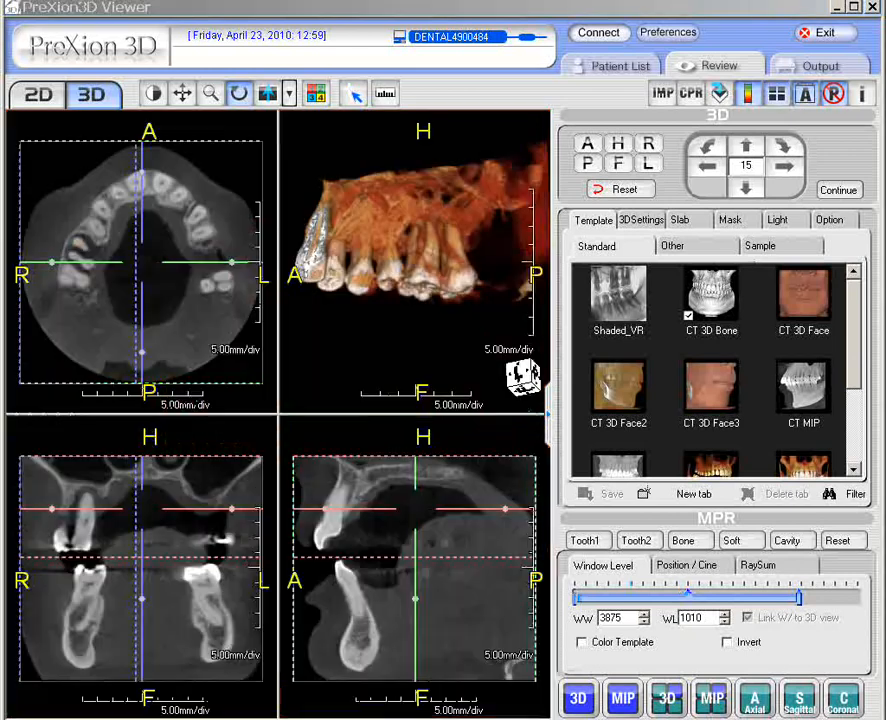
Reset the 3D view and restore the full jaw volume by moving the lower and side clipping boundaries back to their outer edges
left_click(425, 290)
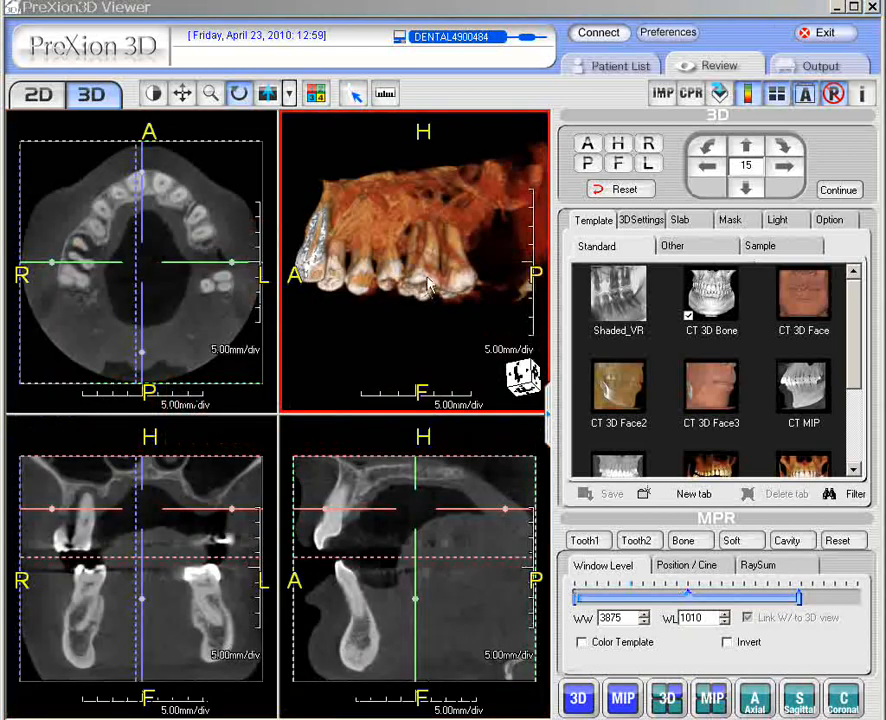
left_click(640, 192)
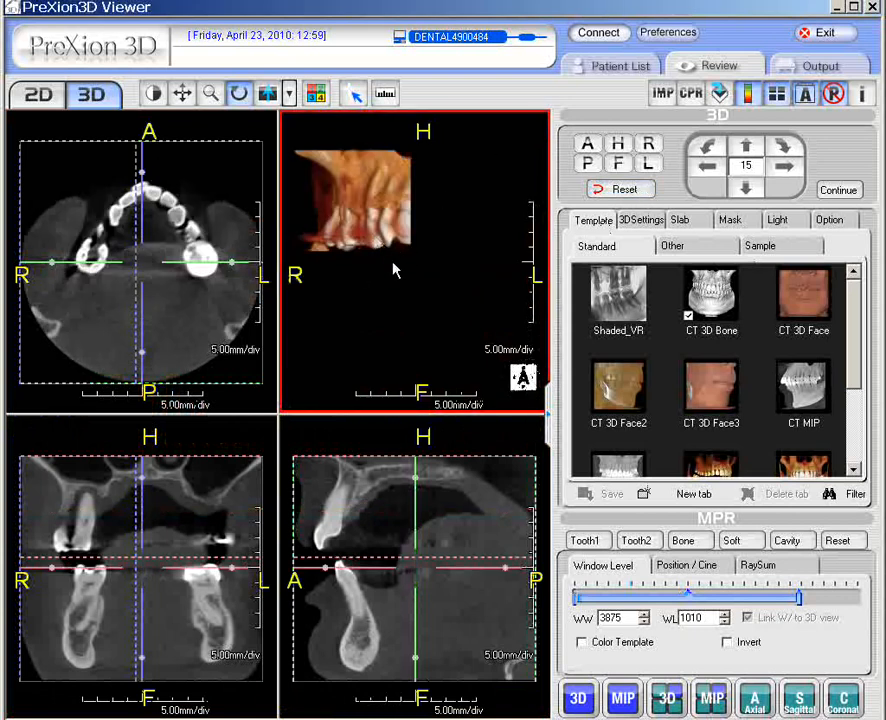
left_click(307, 422)
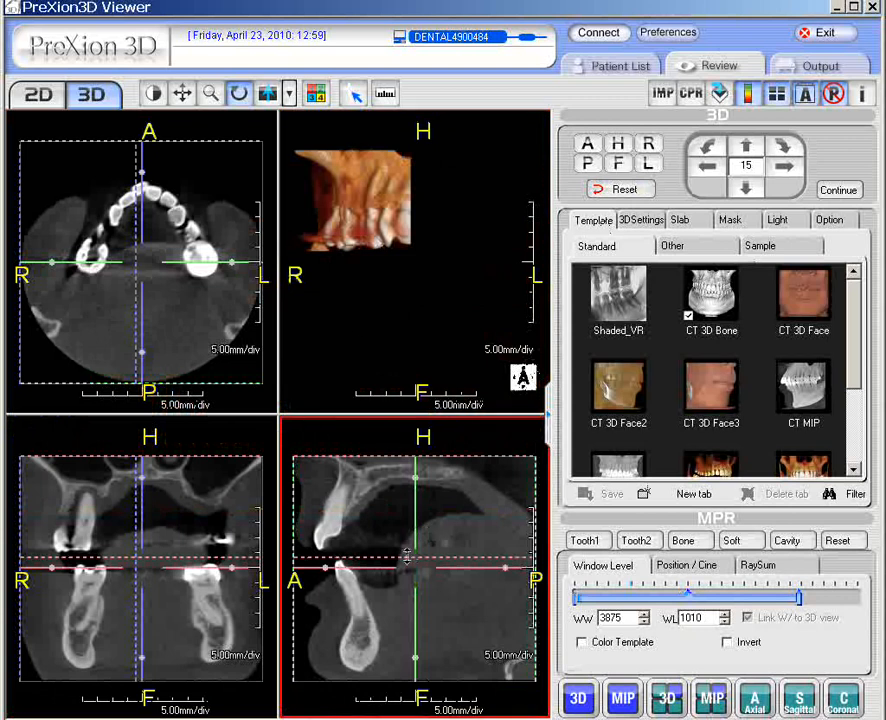
left_click_drag(407, 556, 407, 685)
left_click(143, 550)
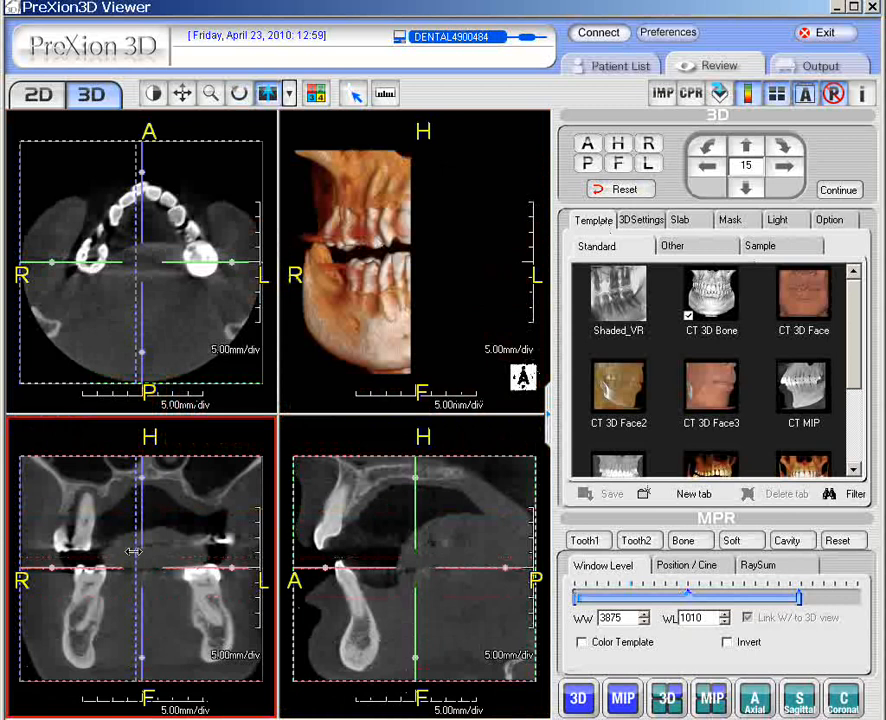
left_click_drag(134, 551, 268, 549)
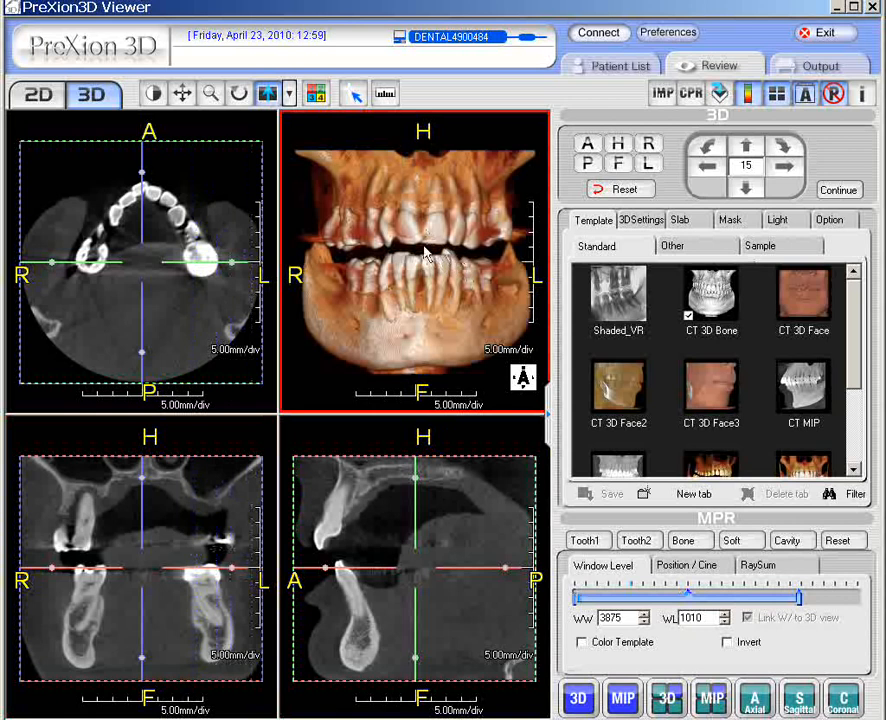
Bring up the FreeROI mask tools and enlarge the 3D view to fill the viewing area
left_click(415, 565)
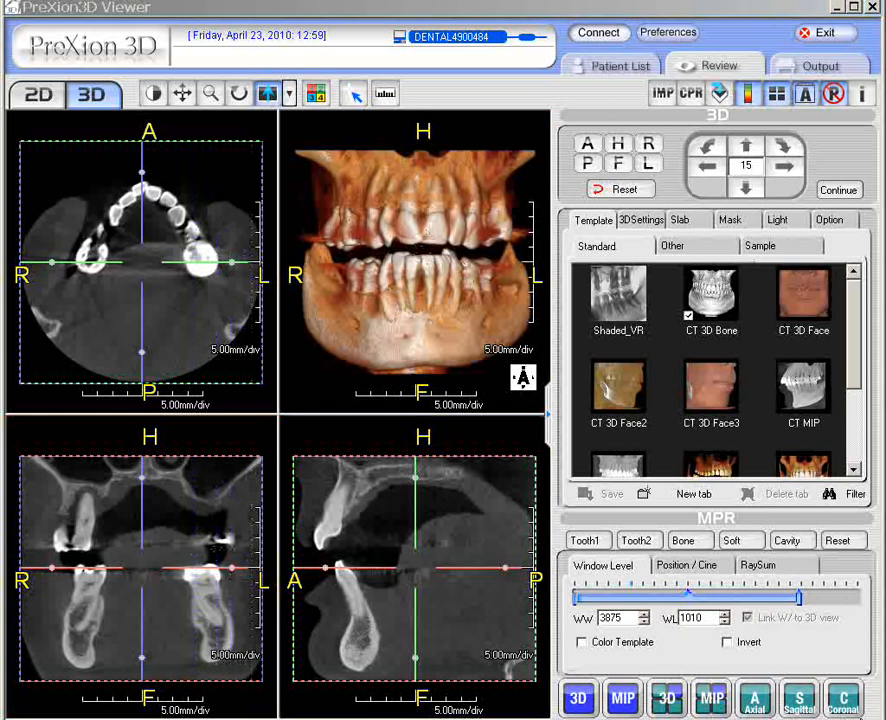
left_click(619, 388)
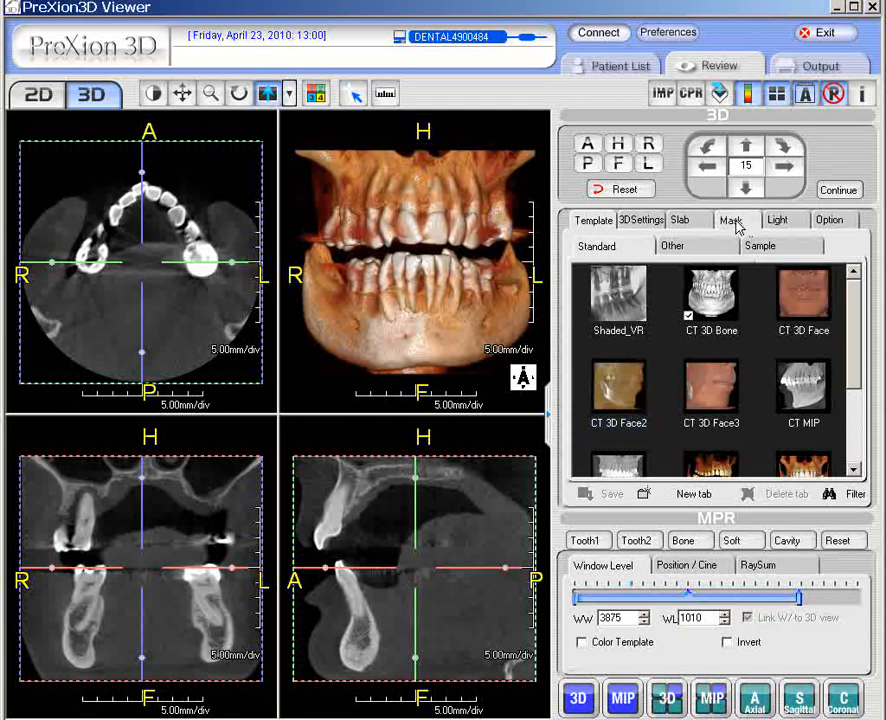
left_click(737, 224)
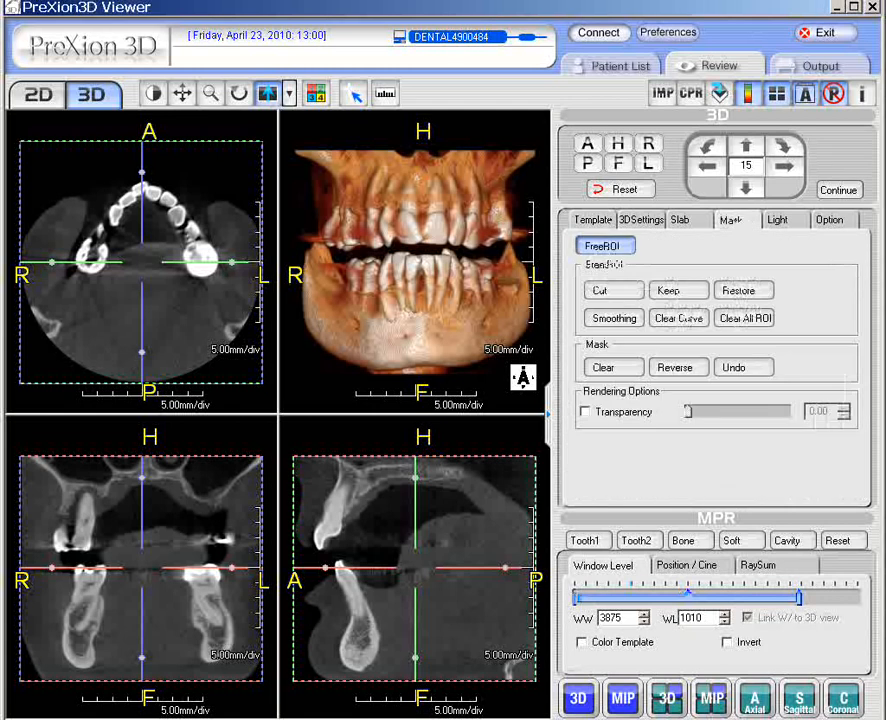
left_click_drag(851, 261, 834, 257)
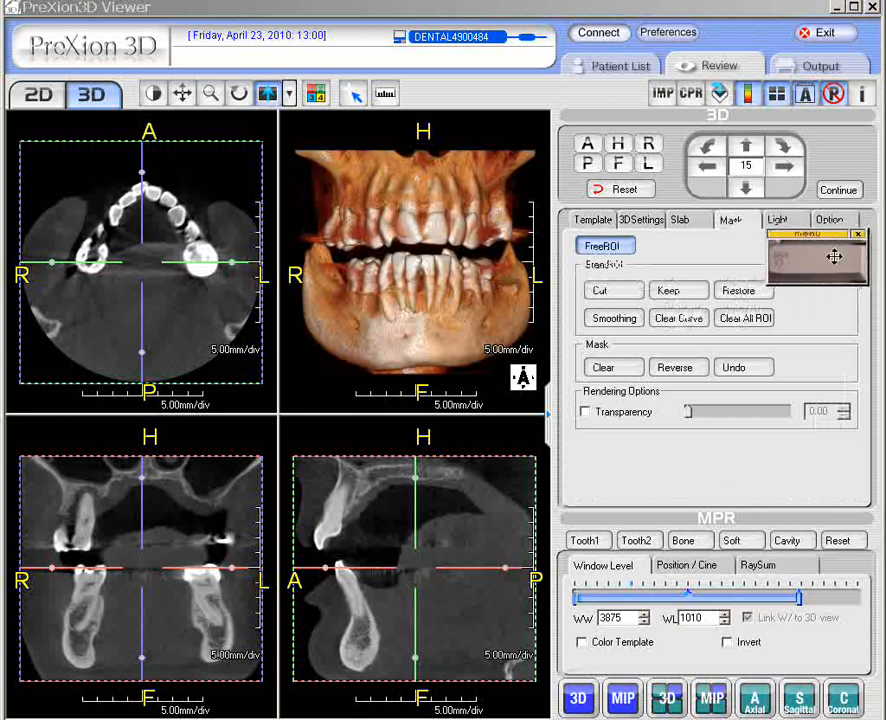
left_click(331, 485)
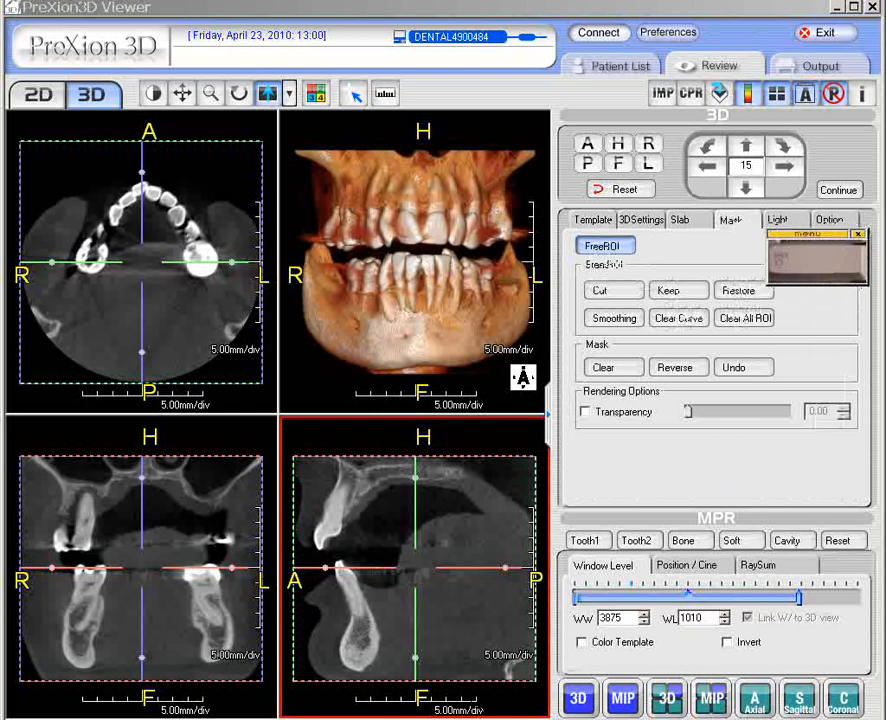
left_click(443, 281)
double_click(443, 281)
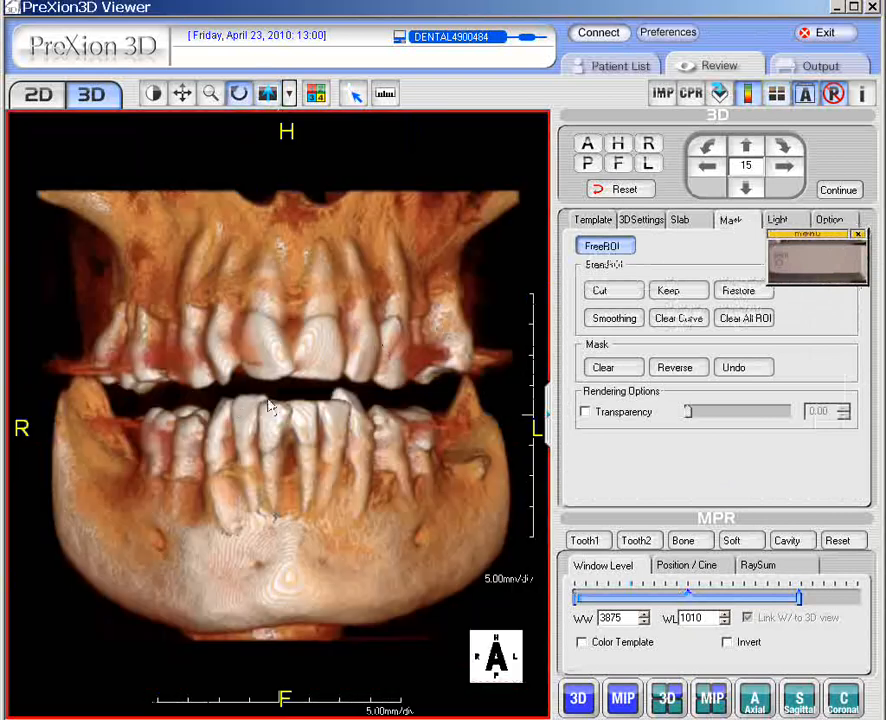
Cut out the upper right molar region with a freehand ROI drawn from the bite level up to the volume's upper edge
left_click_drag(213, 407, 361, 372)
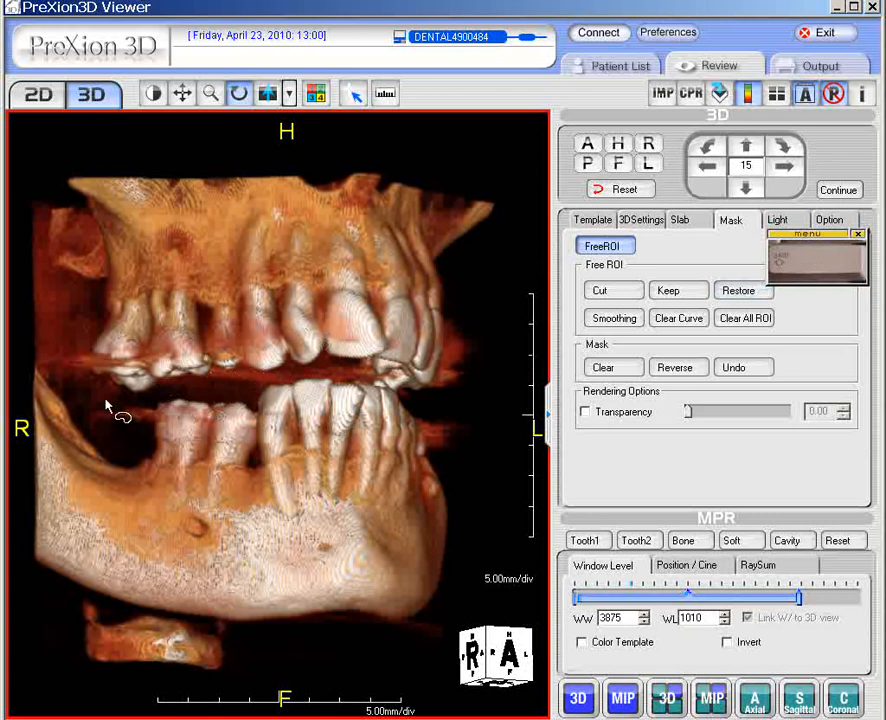
mouse_move(91, 385)
left_mouse_down()
mouse_move(150, 402)
mouse_move(227, 394)
mouse_move(231, 195)
mouse_move(230, 176)
mouse_move(198, 174)
mouse_move(95, 178)
mouse_move(90, 190)
left_mouse_up()
left_click(270, 285)
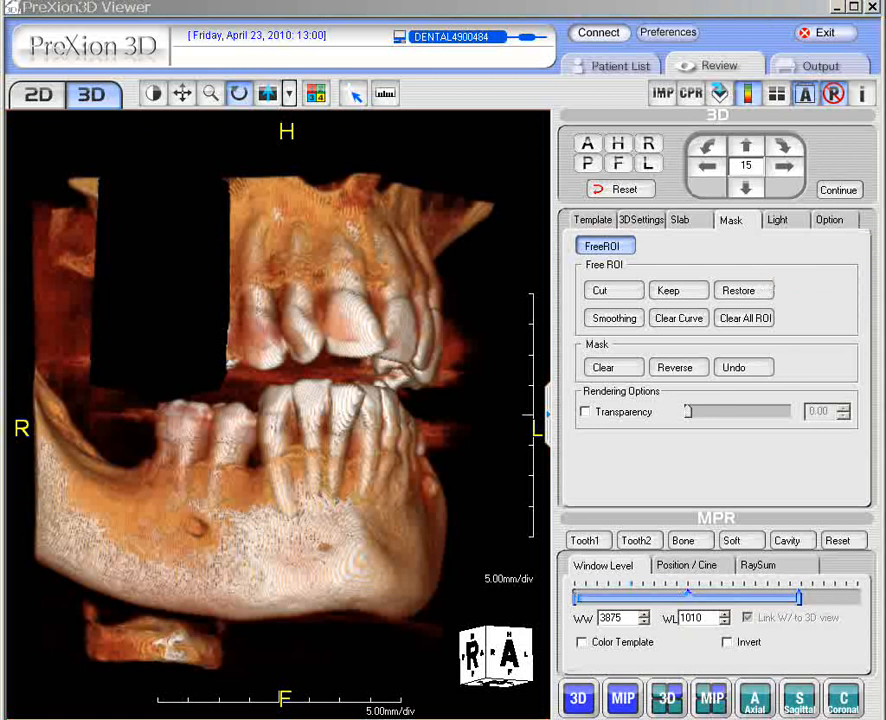
Reverse the mask to isolate the upper right molar block and turn it to show its cut front face
left_click(686, 372)
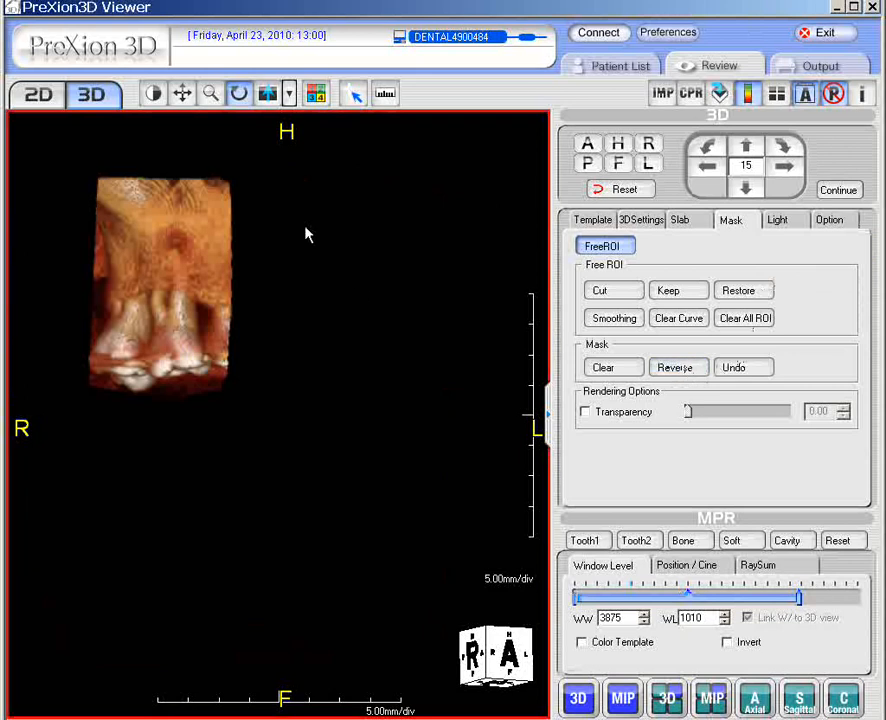
left_click_drag(318, 254, 432, 316)
left_click_drag(447, 346, 170, 318)
left_click_drag(314, 404, 248, 382)
middle_click_drag(376, 354, 336, 354)
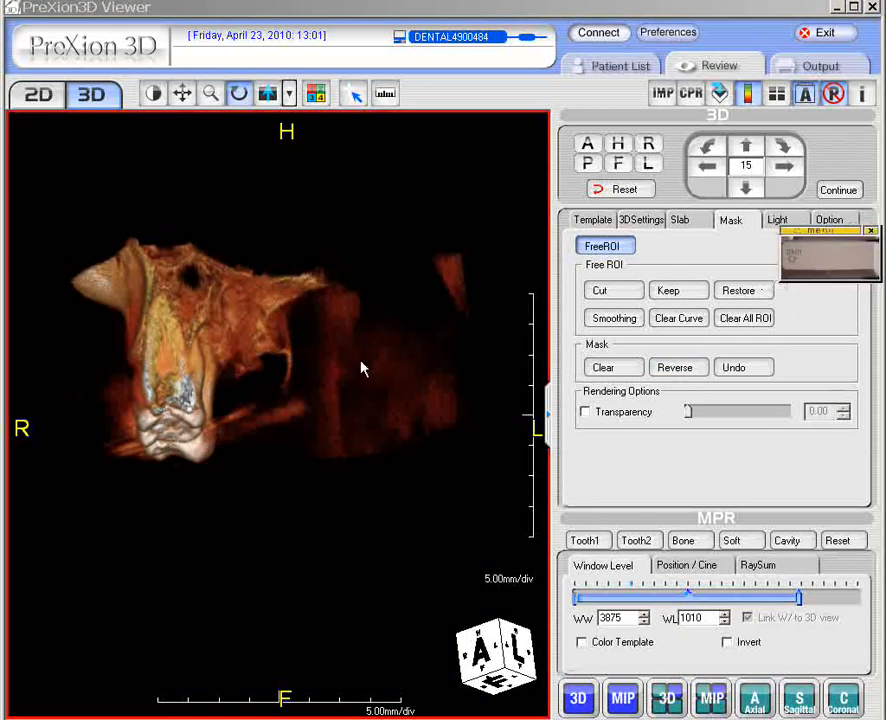
Outline the excess tissue beyond the inner side of the molars with a freehand ROI and cut it away
mouse_move(324, 454)
left_mouse_down()
mouse_move(350, 472)
mouse_move(453, 467)
mouse_move(504, 303)
mouse_move(492, 226)
mouse_move(377, 238)
mouse_move(343, 262)
mouse_move(256, 262)
mouse_move(227, 291)
mouse_move(241, 395)
mouse_move(232, 425)
mouse_move(268, 466)
mouse_move(305, 470)
left_mouse_up()
left_click_drag(807, 254, 832, 254)
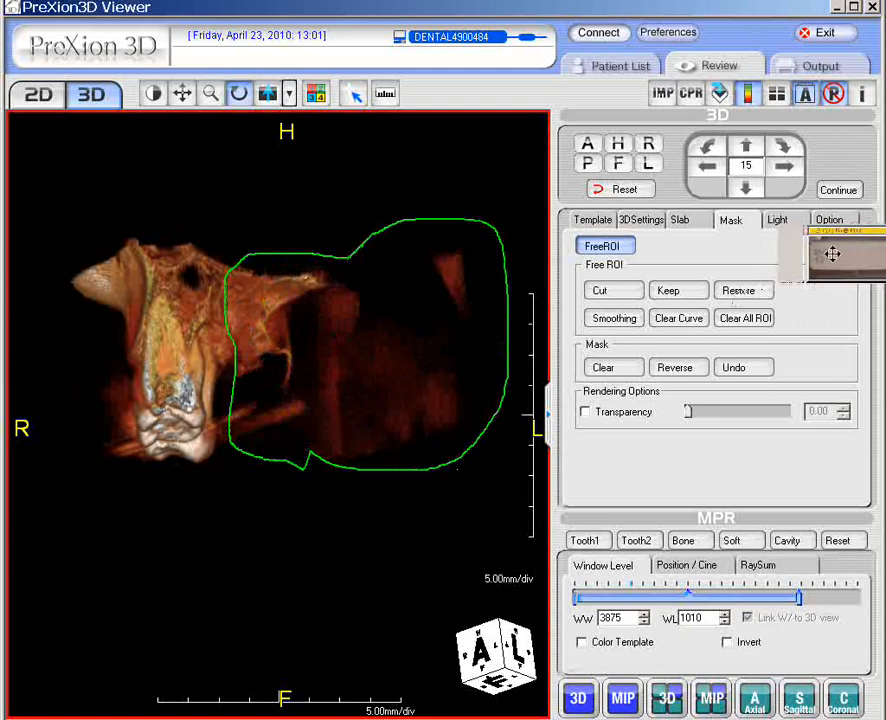
left_click(600, 290)
Turn the molar block to its inner side and cut a narrow freehand section through the front molar's crown and root
left_click_drag(253, 372, 91, 352)
middle_click_drag(258, 328, 311, 295)
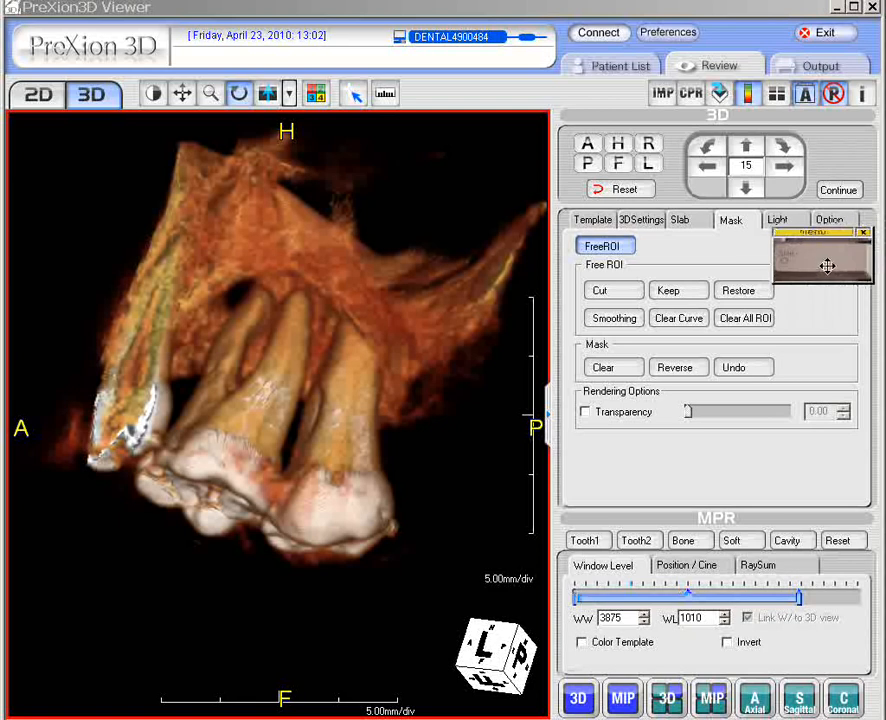
left_click(598, 290)
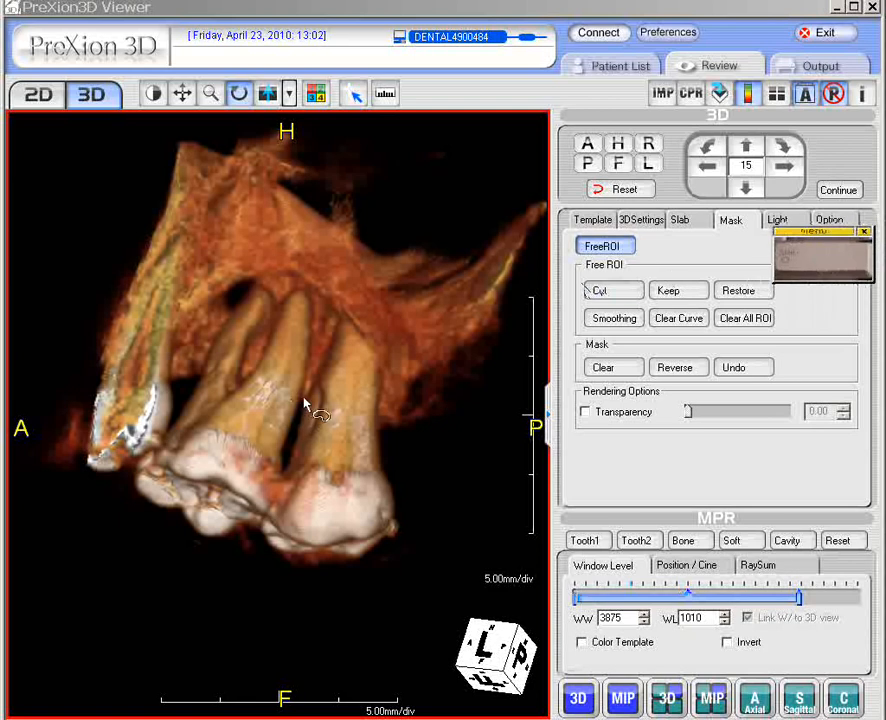
mouse_move(250, 513)
left_mouse_down()
mouse_move(254, 521)
mouse_move(291, 481)
mouse_move(318, 368)
mouse_move(316, 354)
mouse_move(240, 316)
left_mouse_up()
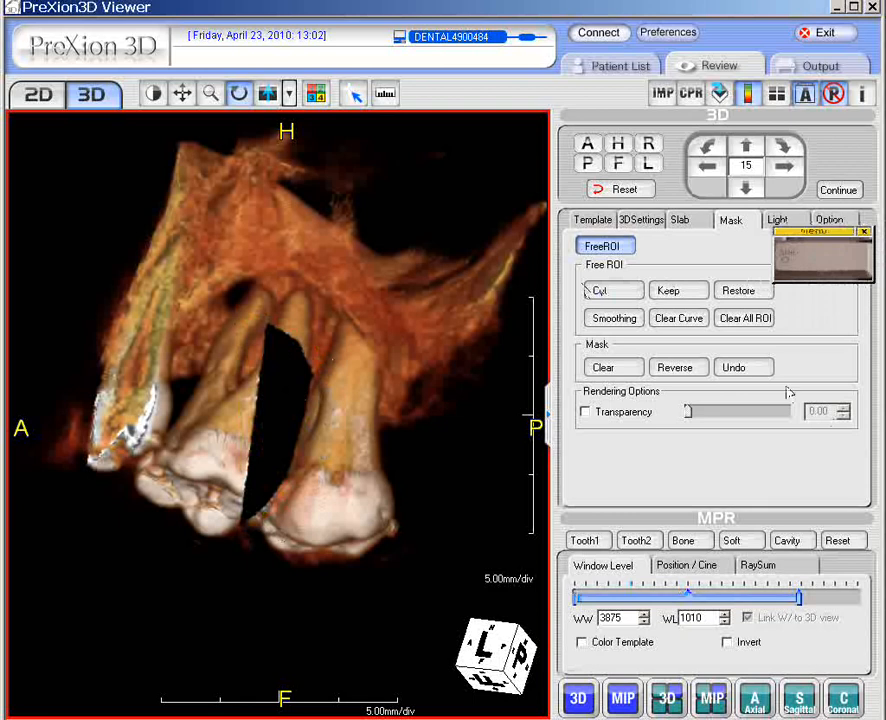
Undo the last two freehand mask cuts on the upper right molar block
left_click_drag(793, 265, 884, 264)
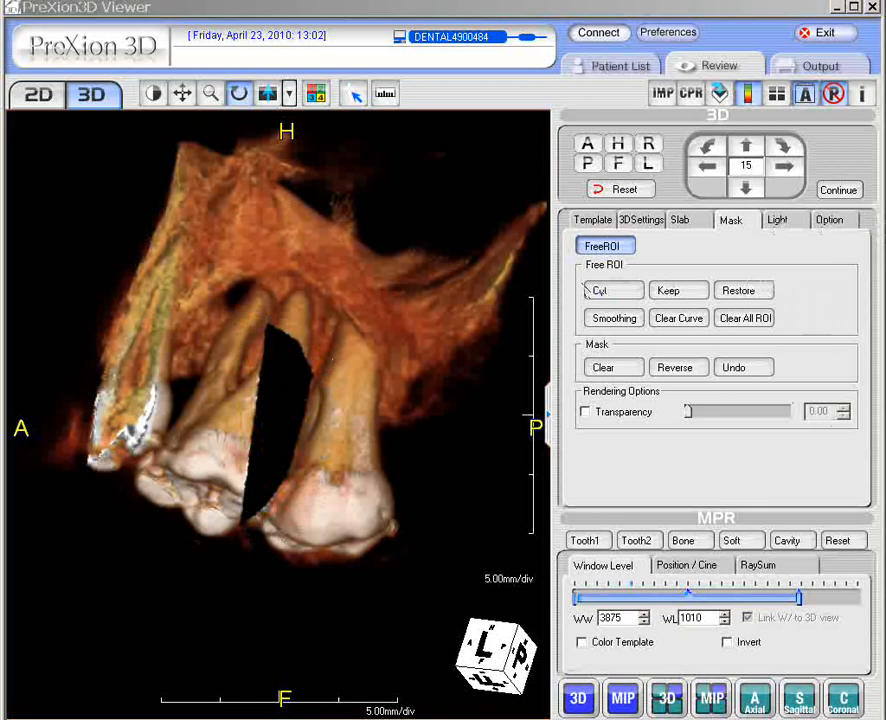
left_click(737, 368)
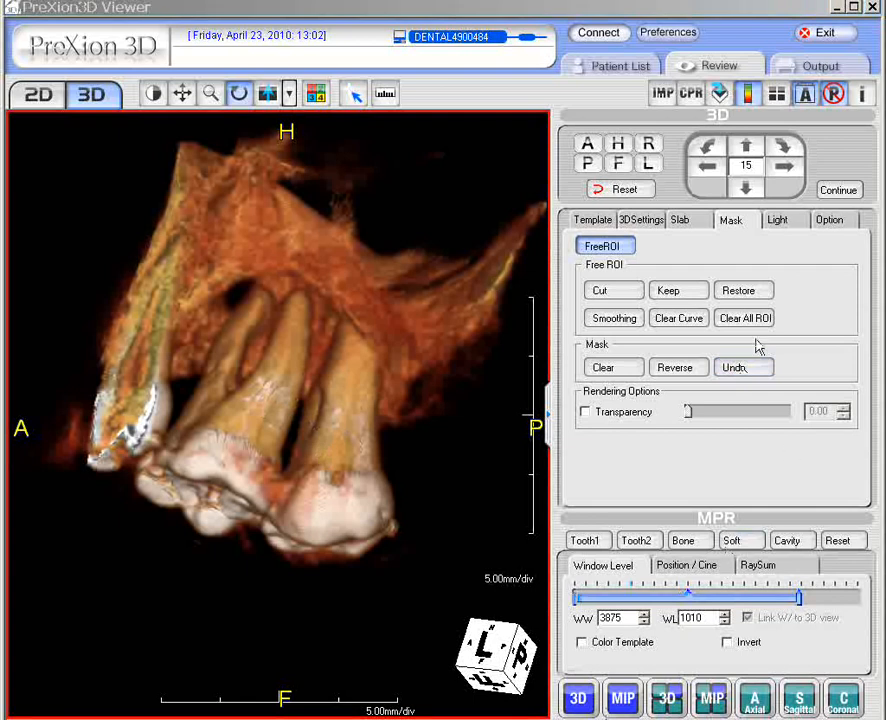
left_click(755, 369)
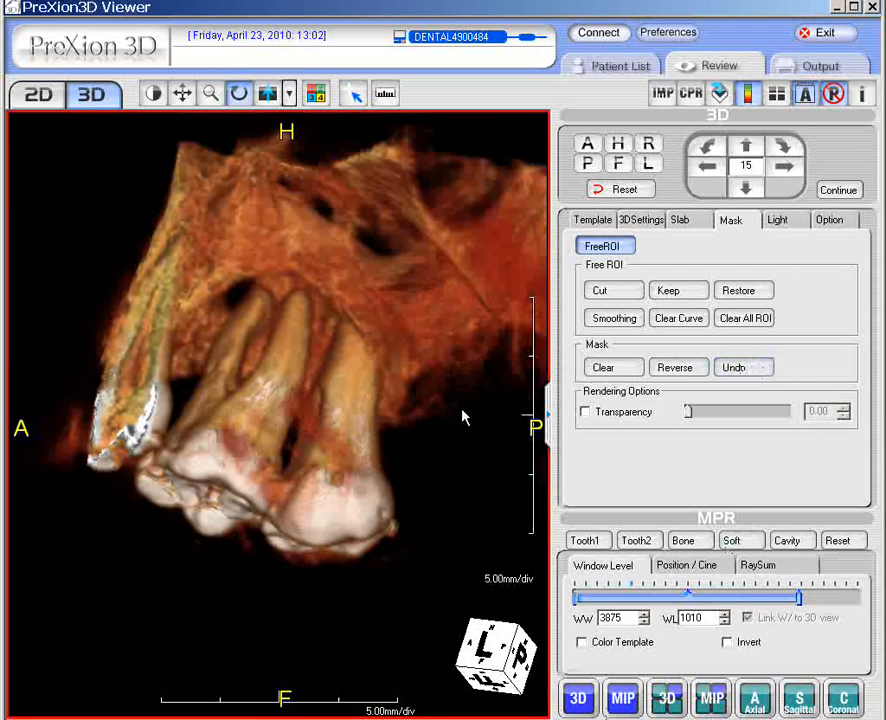
Clear the whole mask and reset the 3D volume to its default frontal view
left_click(618, 369)
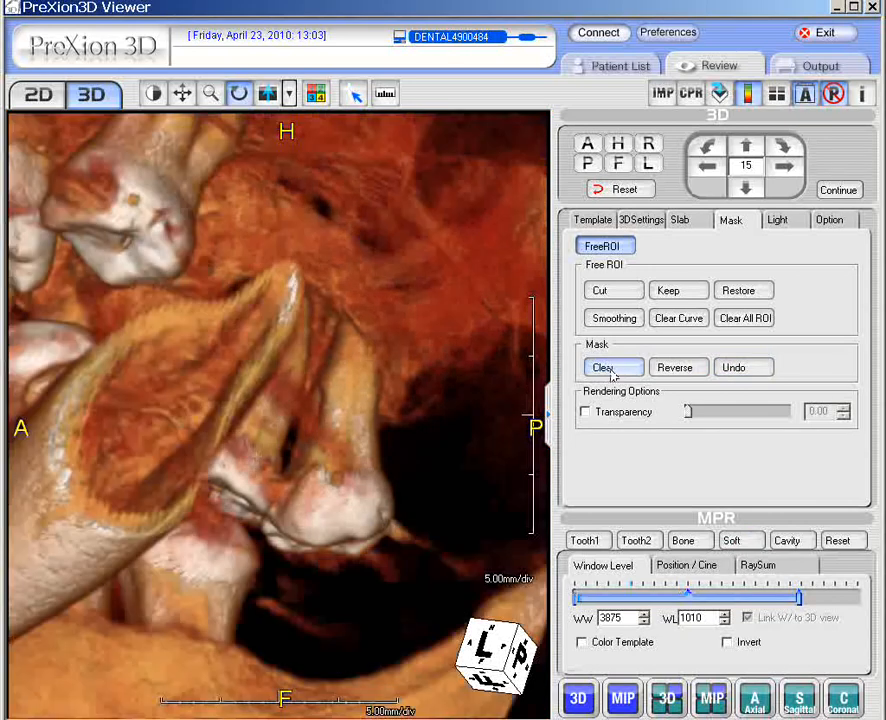
left_click(620, 190)
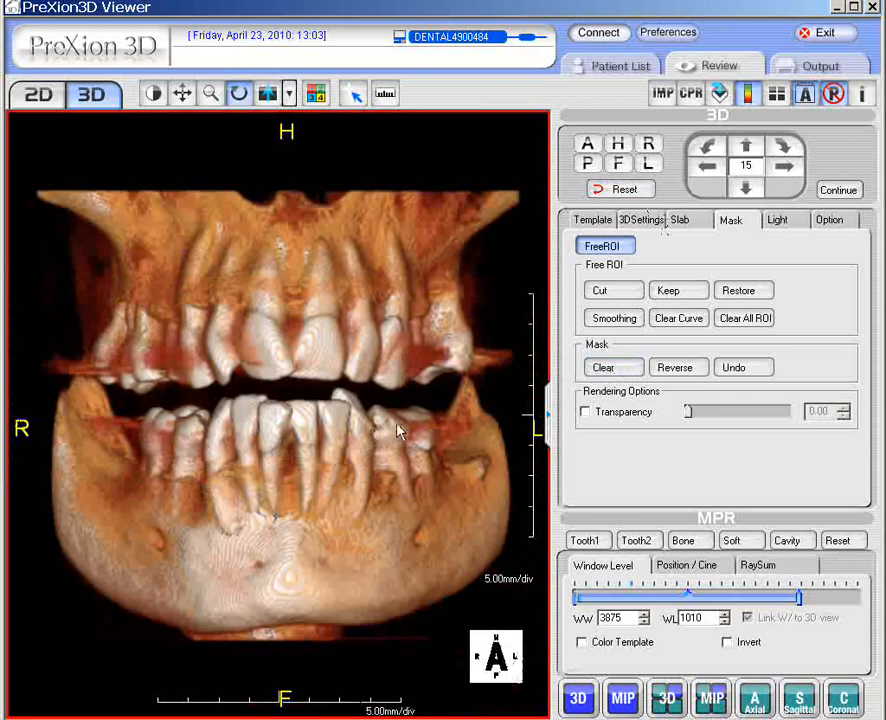
Turn the volume toward its right side and outline a freehand ROI from beneath the upper right molars up to the volume's upper edge
left_click_drag(270, 420, 350, 424)
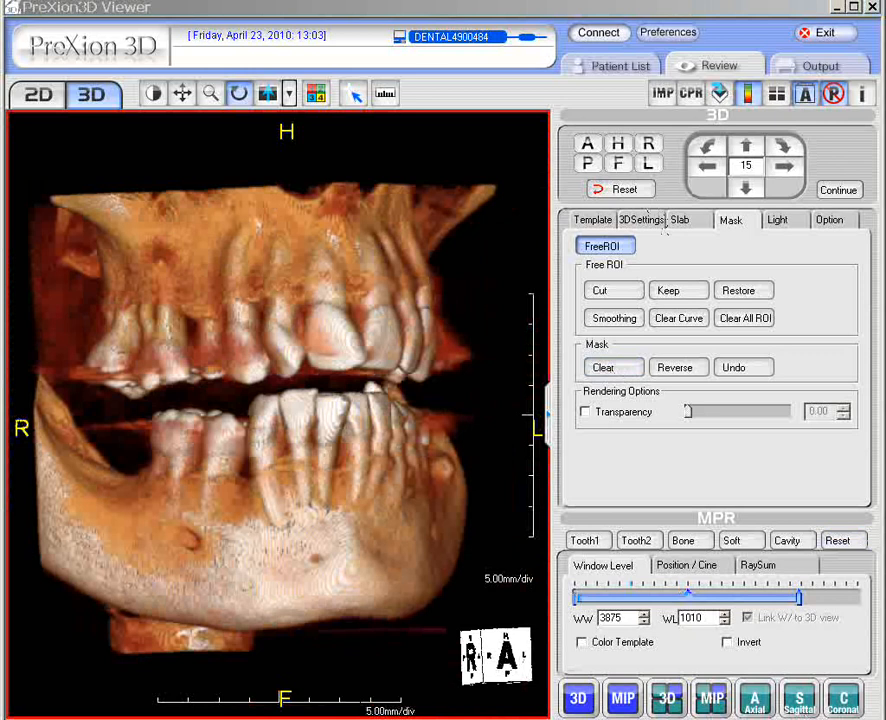
left_click_drag(885, 268, 828, 267)
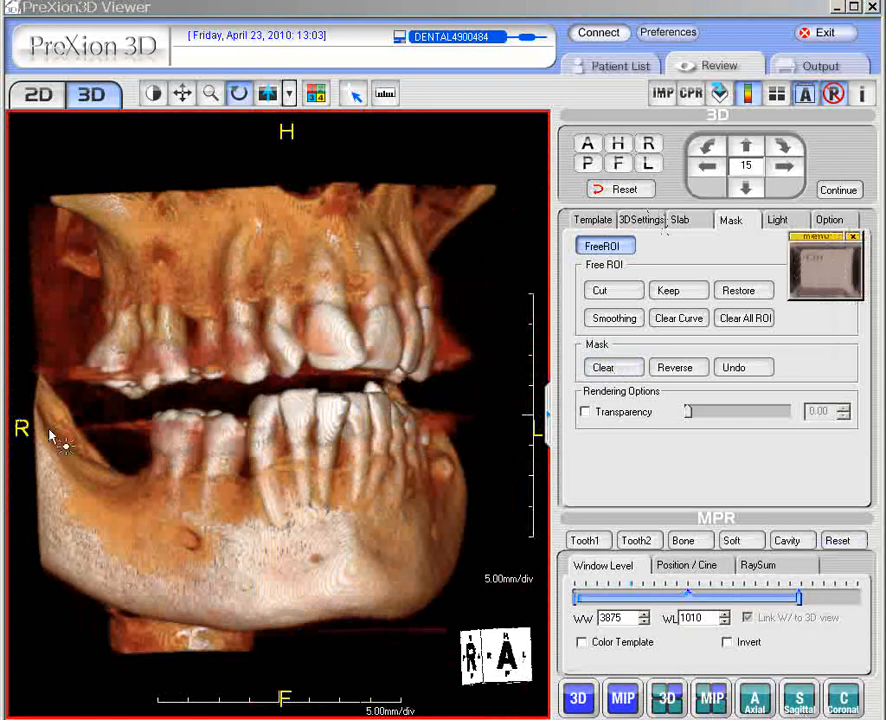
left_click(110, 408)
left_click(139, 407)
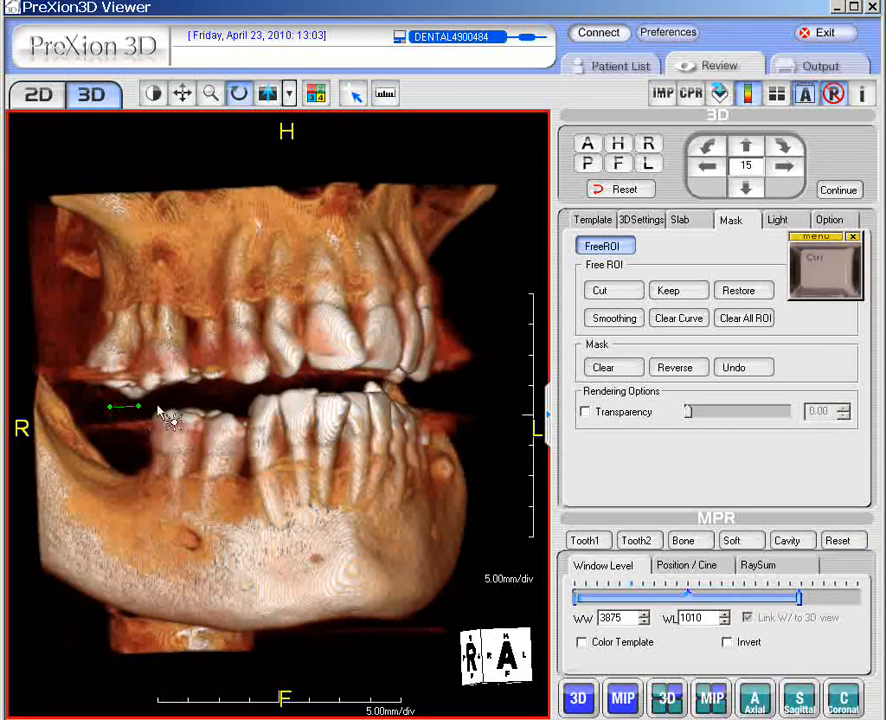
left_click(213, 401)
left_click(213, 346)
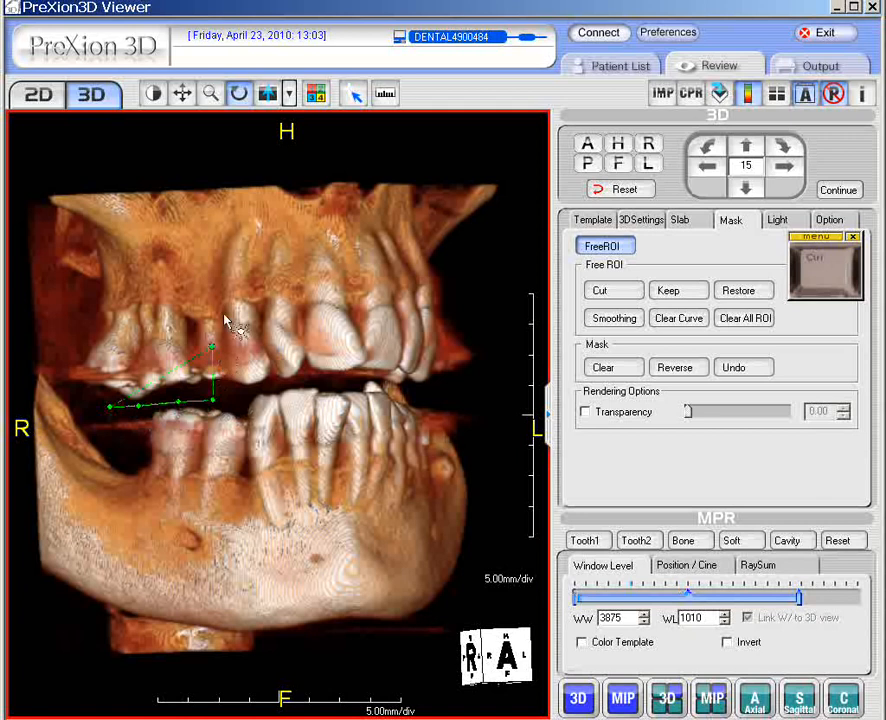
left_click(211, 268)
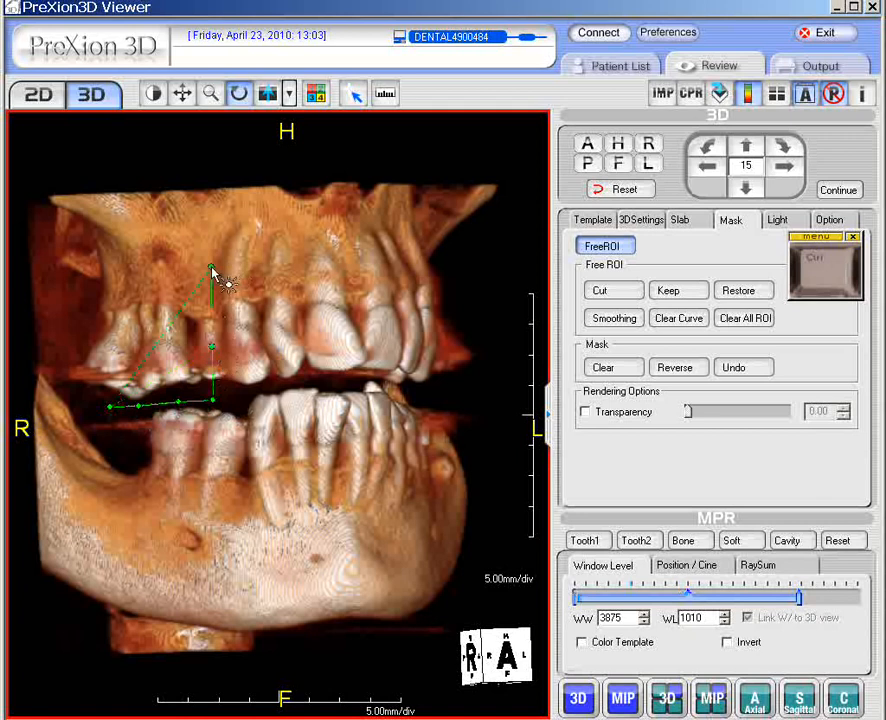
left_click(213, 208)
left_click(207, 189)
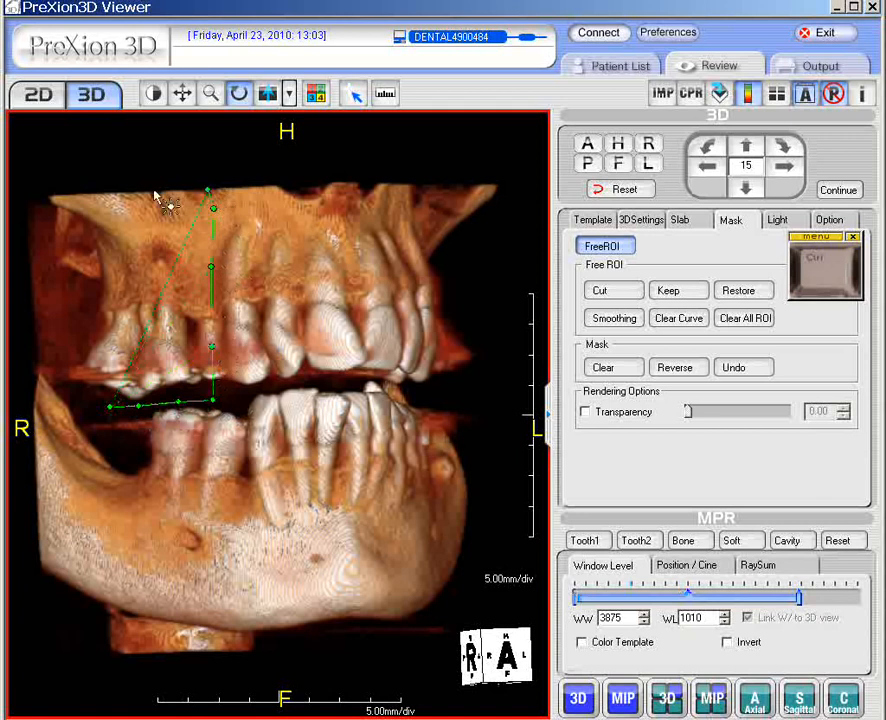
Complete the ROI along the volume's upper edge and behind the upper right molars, and cut out the enclosed region
left_click(153, 189)
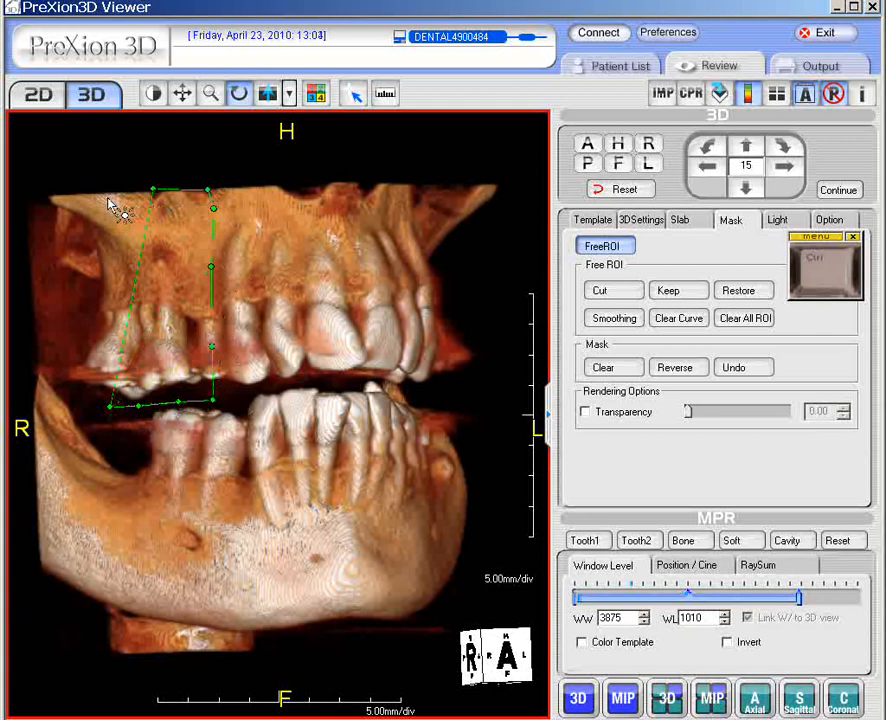
double_click(107, 197)
left_click_drag(107, 199, 80, 214)
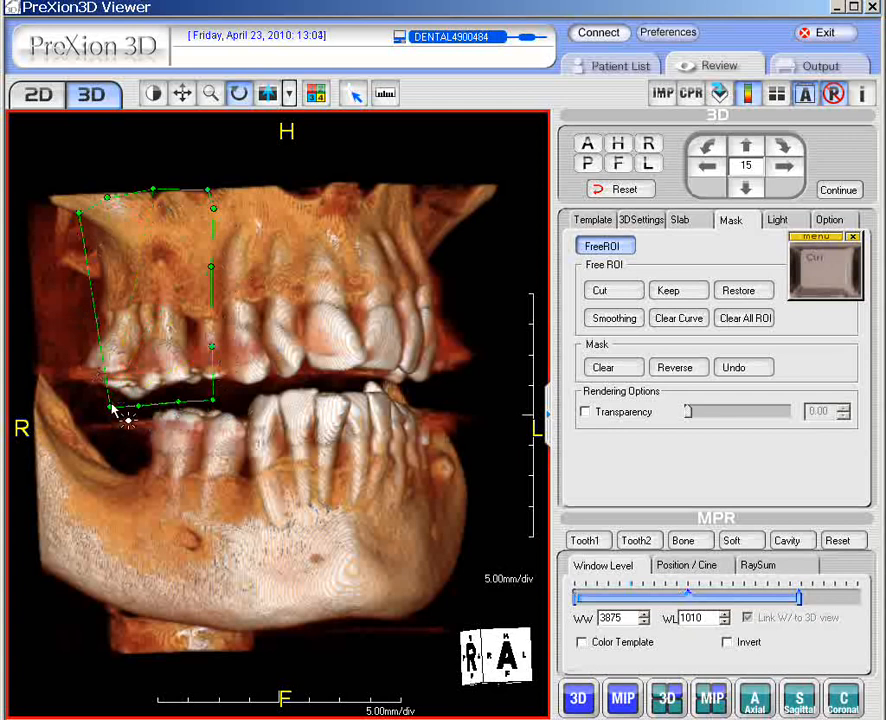
left_click_drag(107, 406, 79, 408)
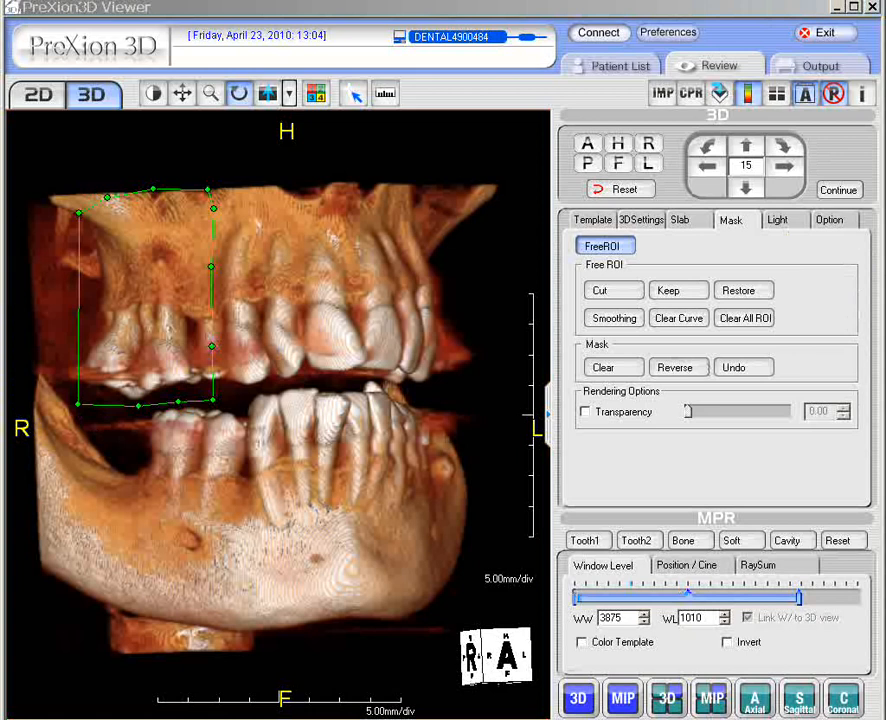
left_click(604, 290)
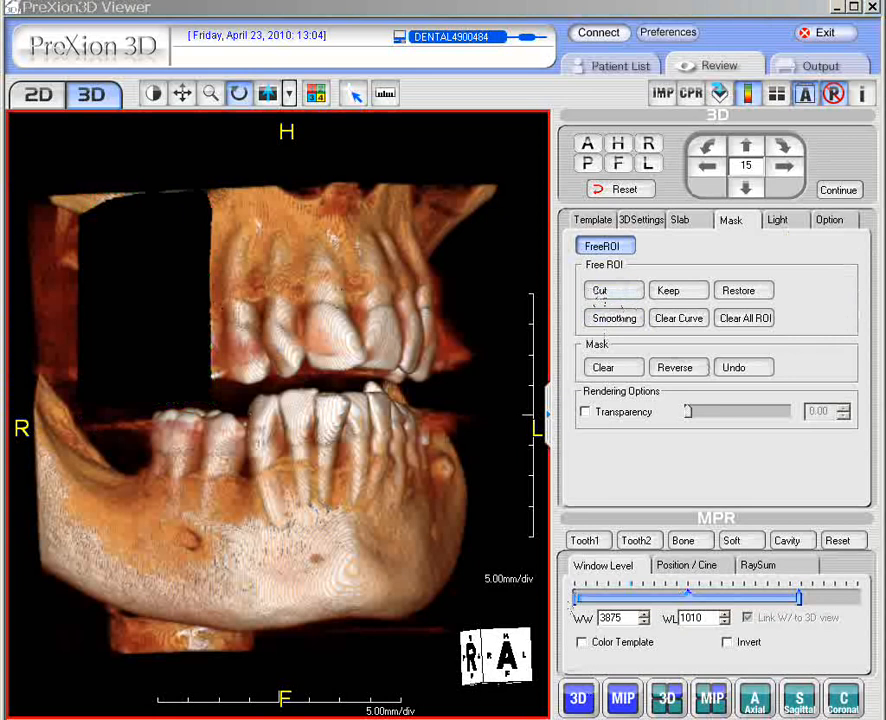
Reverse the mask back and forth, ending with only the upper right molar block shown
left_click(676, 368)
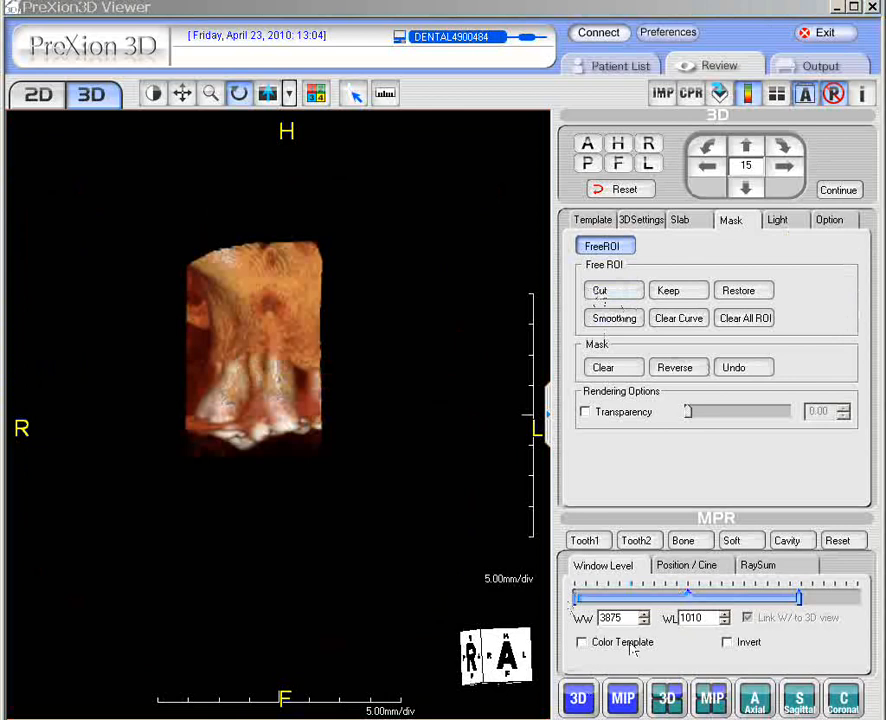
left_click(680, 370)
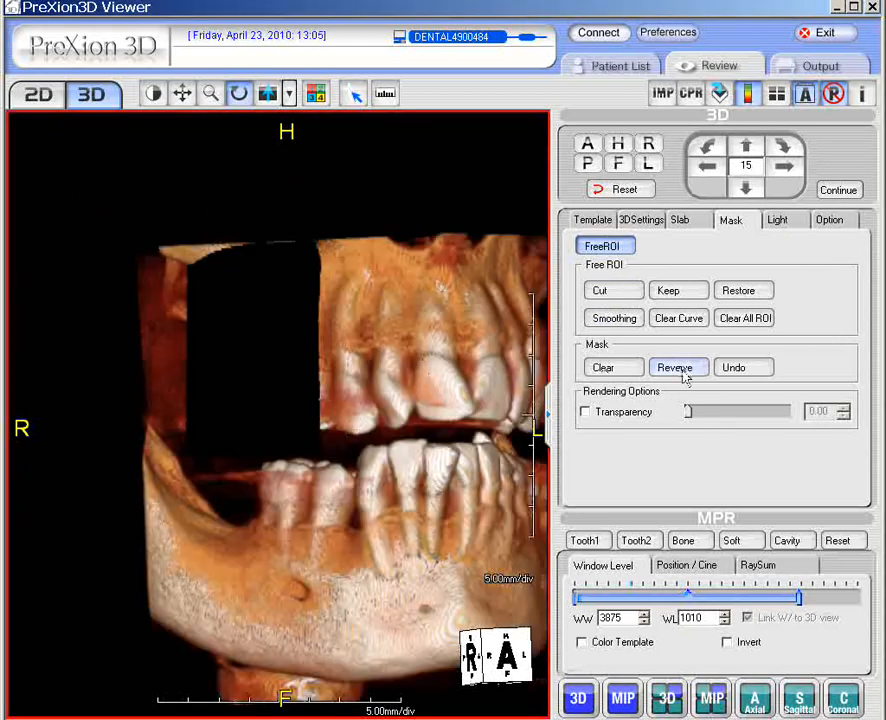
left_click(682, 369)
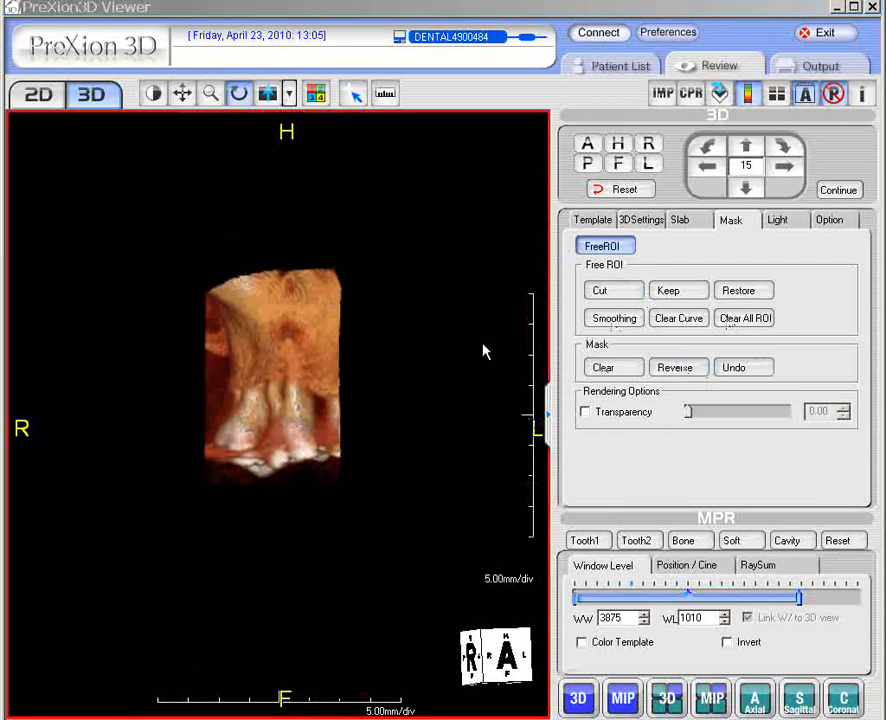
Enable the slab display with a 10.0 mm thickness and step it through the depth of the molar block
left_click(682, 223)
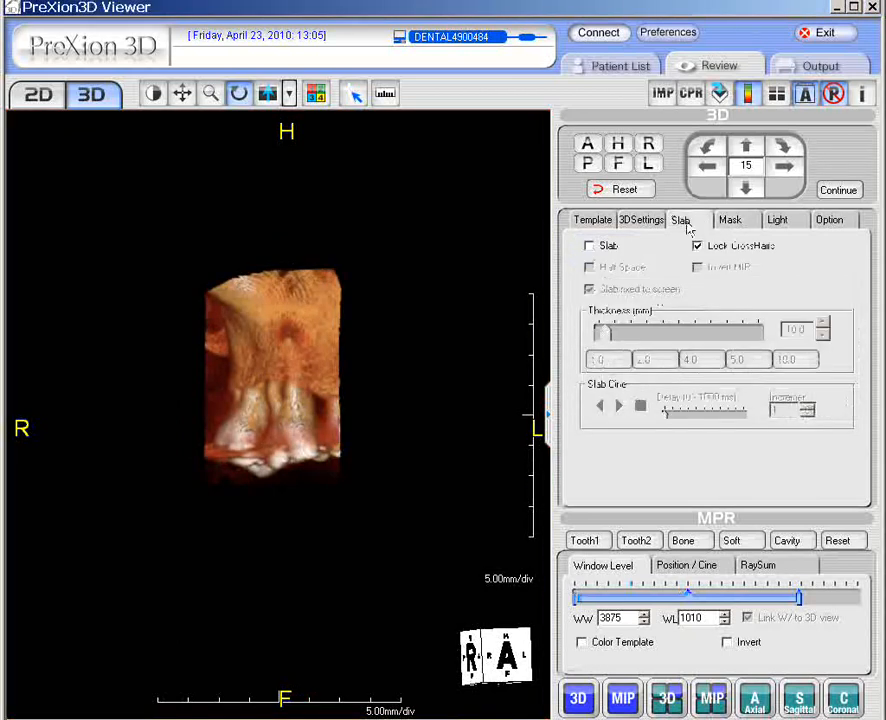
left_click(590, 247)
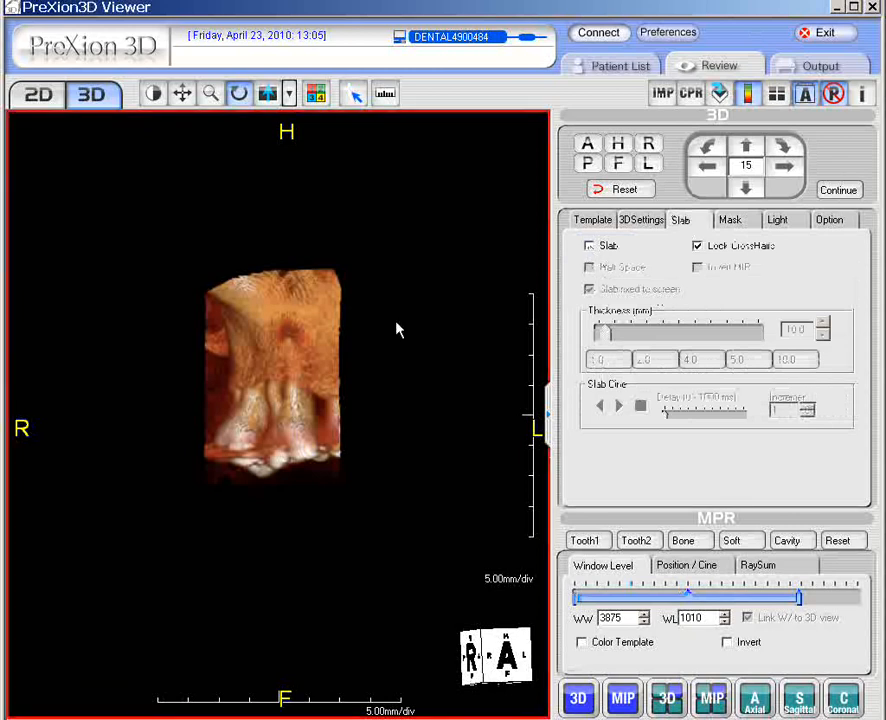
left_click(590, 247)
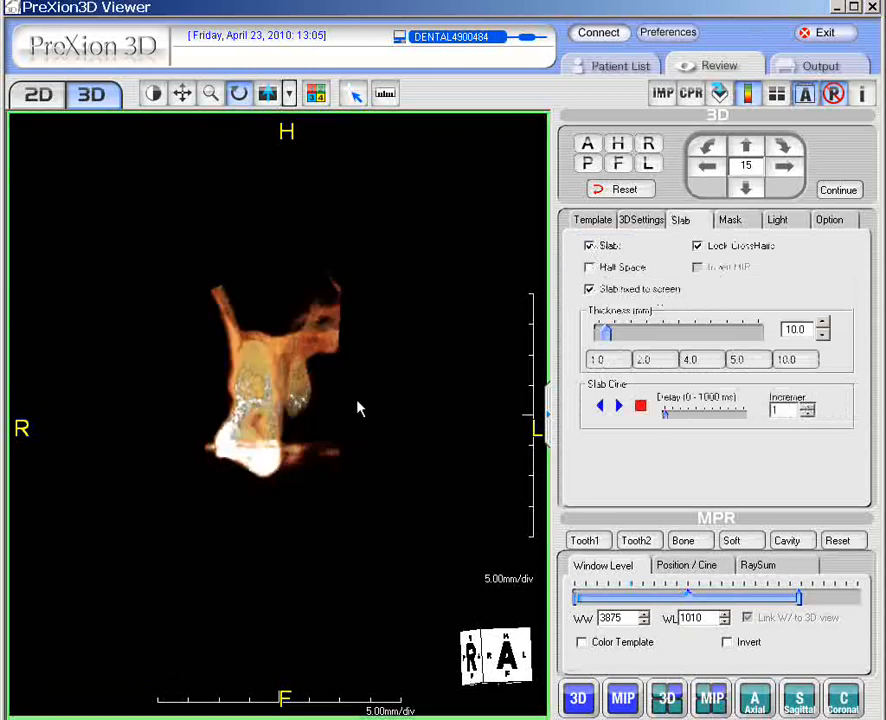
scroll(357, 410, "down", 3)
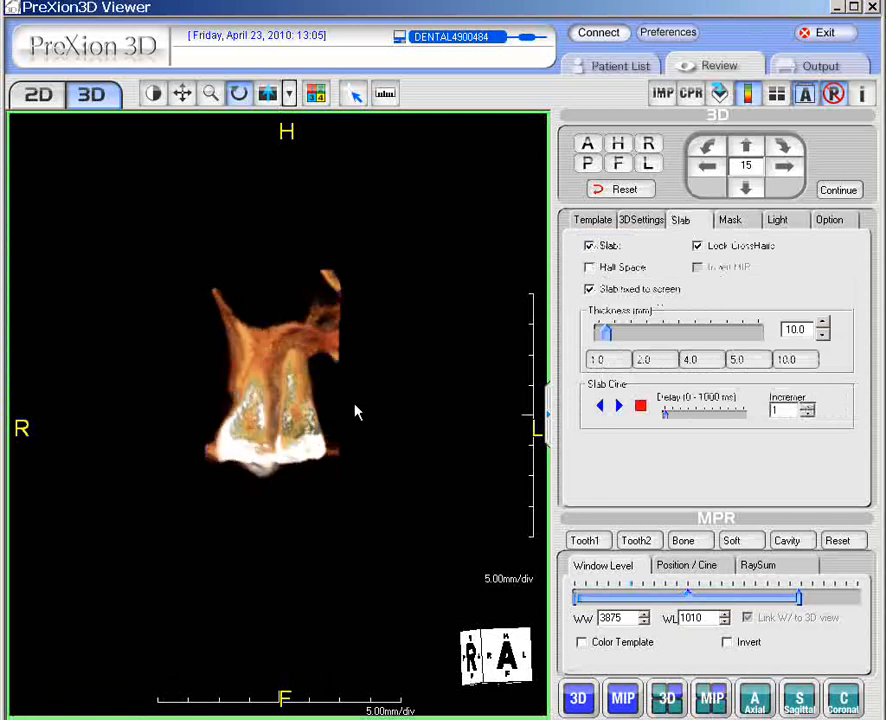
scroll(357, 410, "down", 2)
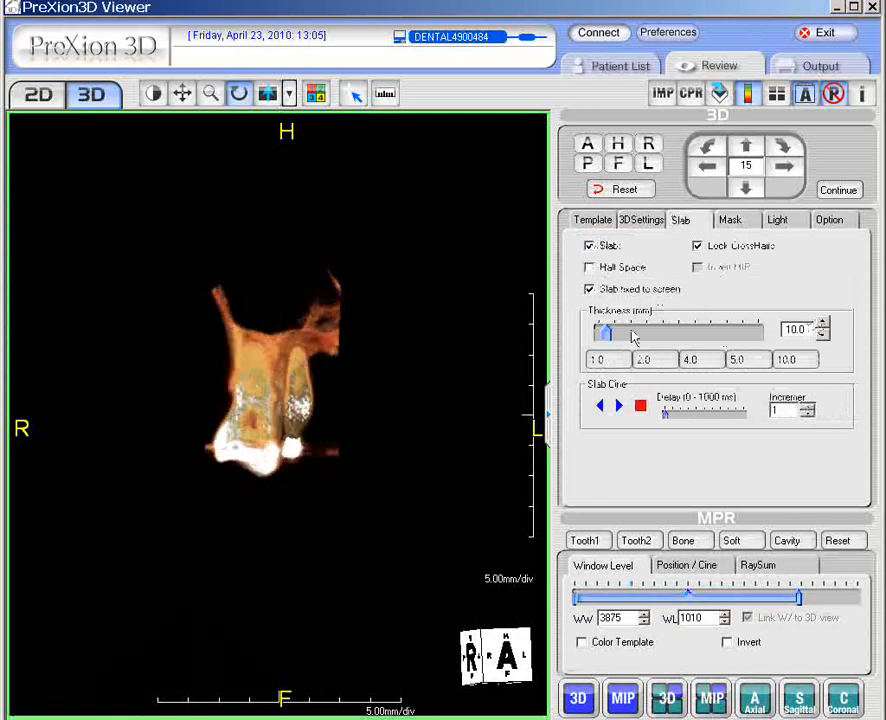
Increase the slab thickness gradually past 24 mm, up to about 58 mm, to include the block's full depth
left_click(823, 325)
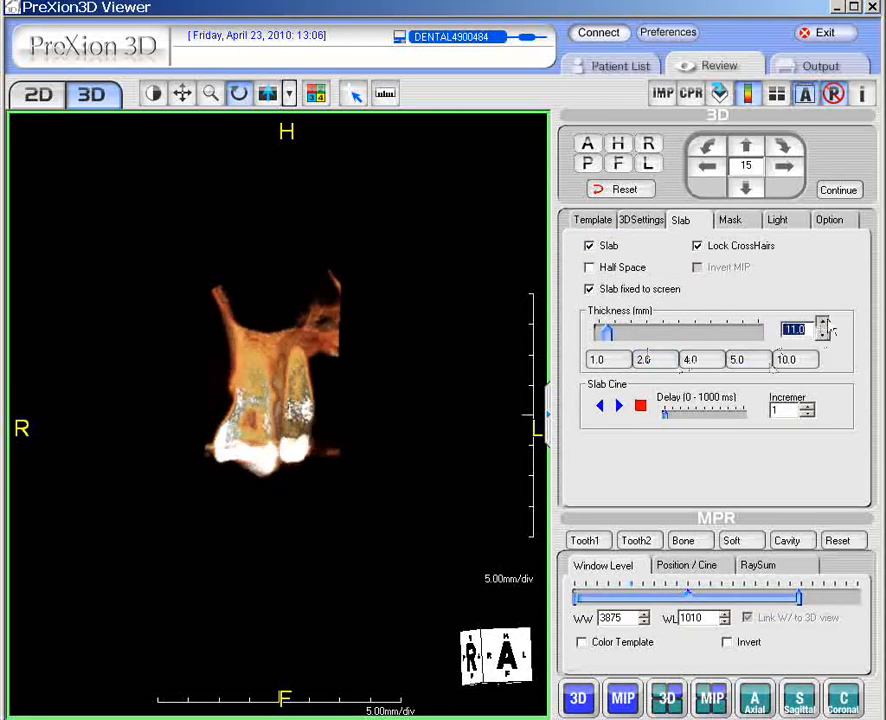
left_click(823, 325)
left_click(823, 325)
left_click(823, 325)
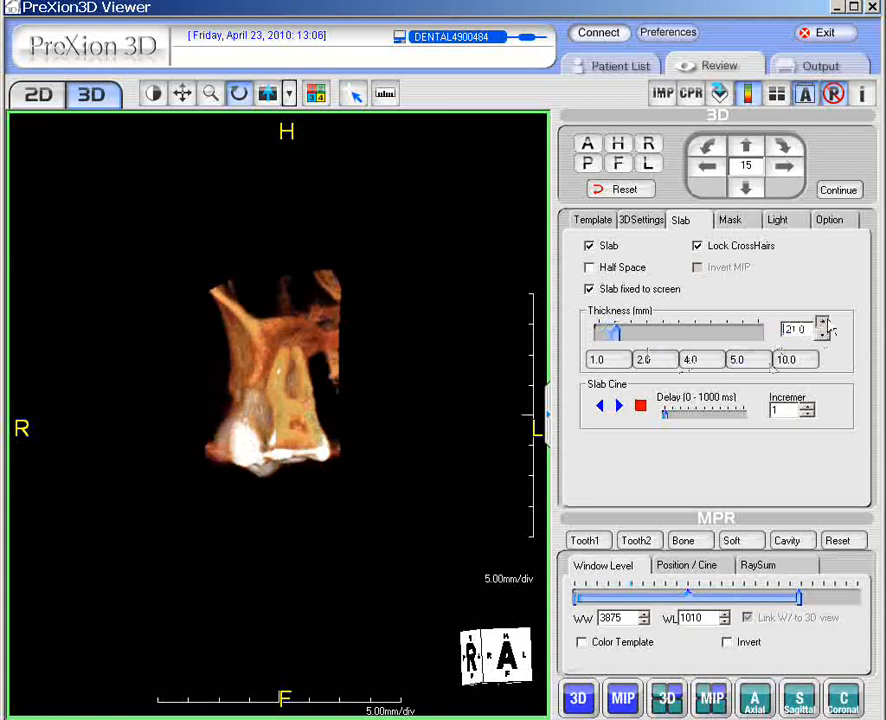
left_click(823, 325)
left_click(823, 325)
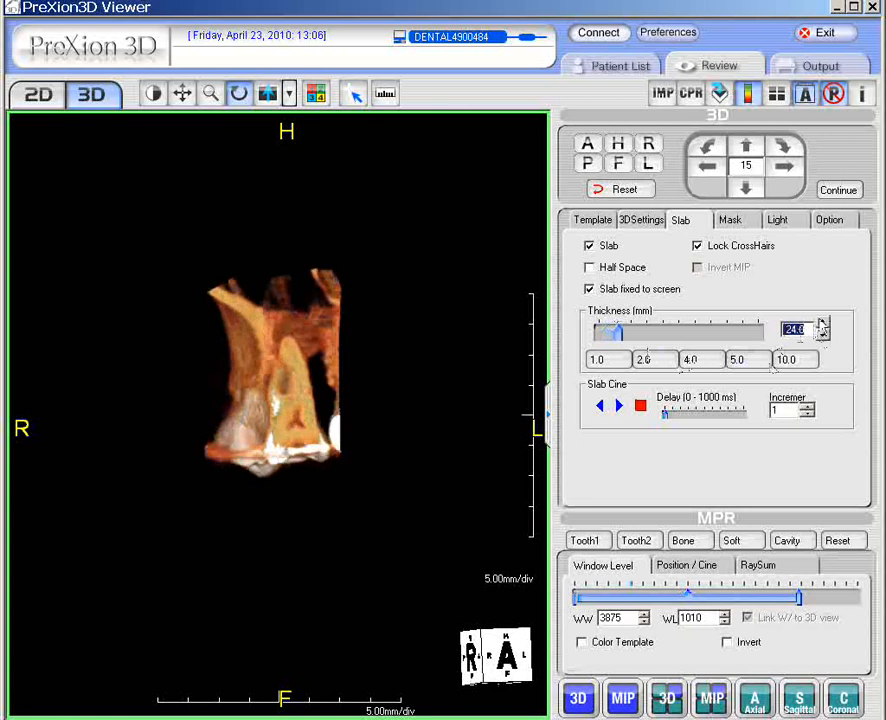
left_click(823, 325)
left_click_drag(616, 334, 655, 340)
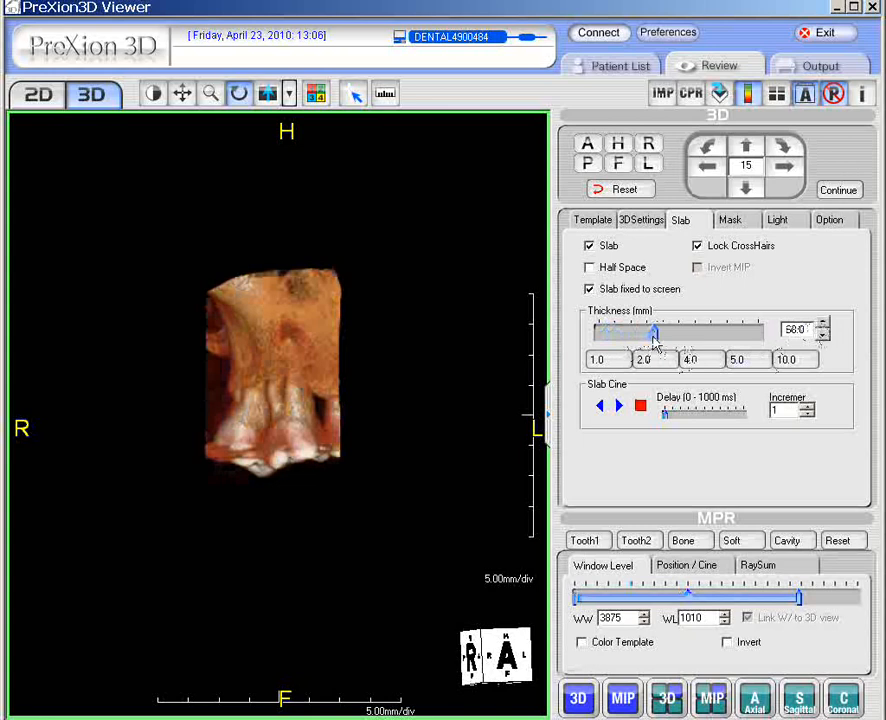
Reduce the slab thickness through 10.0 and 5.0 mm to 1.0 mm, and step the enlarged thin slice through the molars
left_click(797, 362)
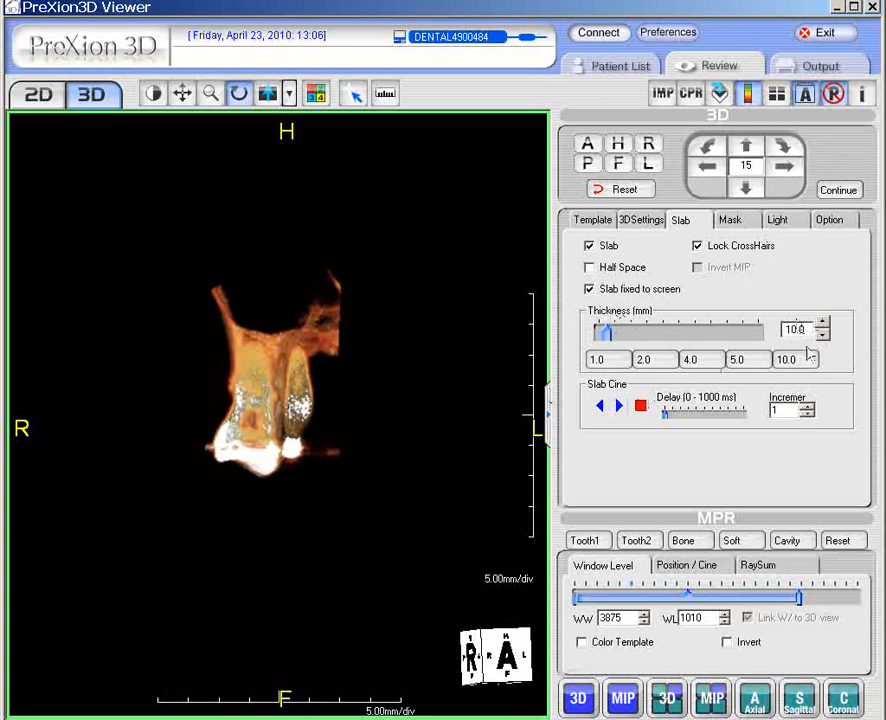
left_click(737, 360)
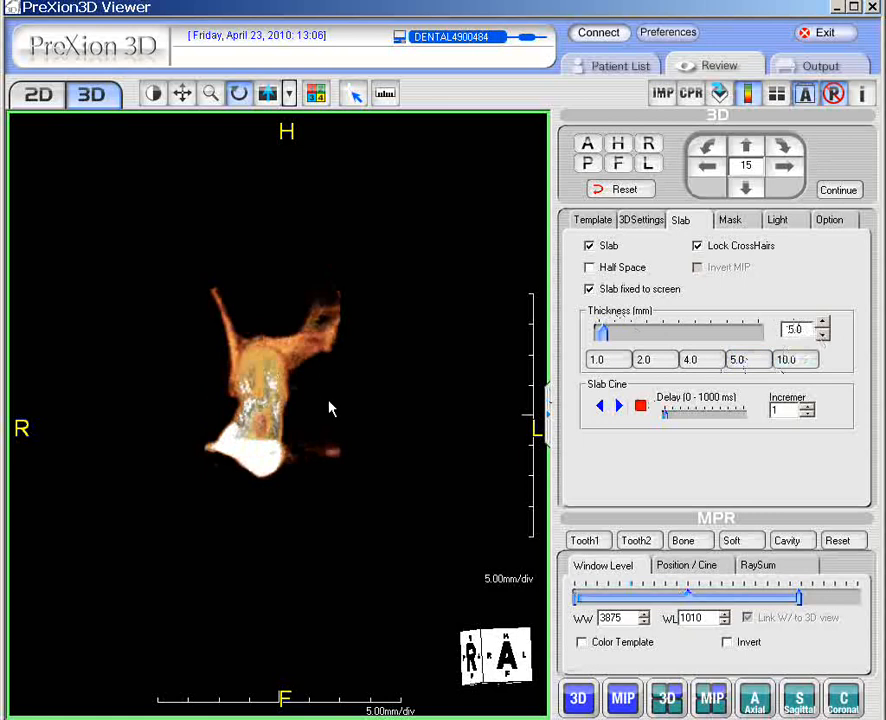
left_click(600, 360)
right_click_drag(383, 362, 381, 352)
scroll(381, 352, "down", 3)
scroll(385, 360, "down", 5)
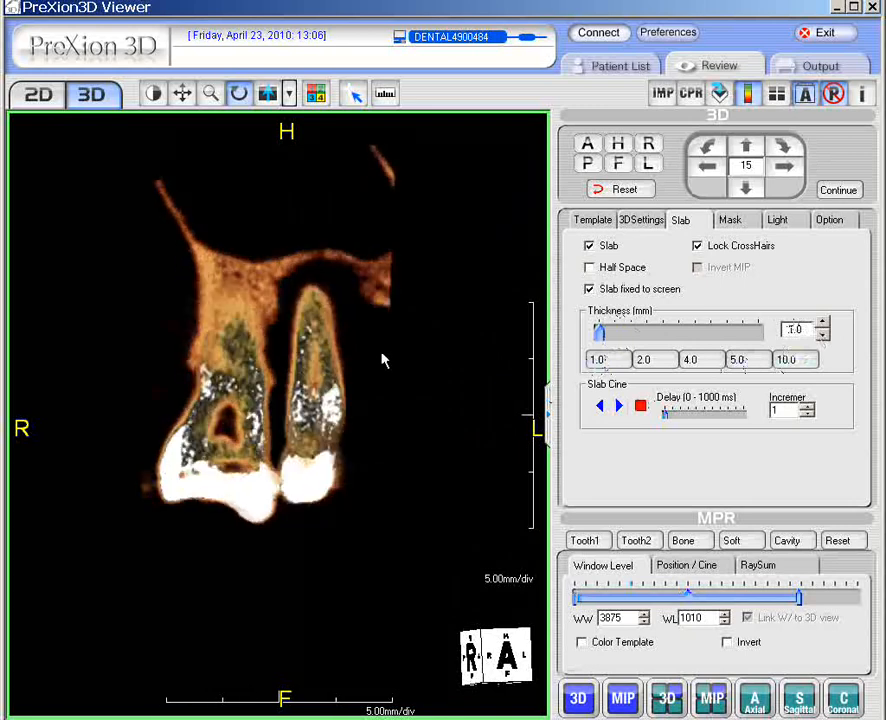
scroll(397, 343, "down", 5)
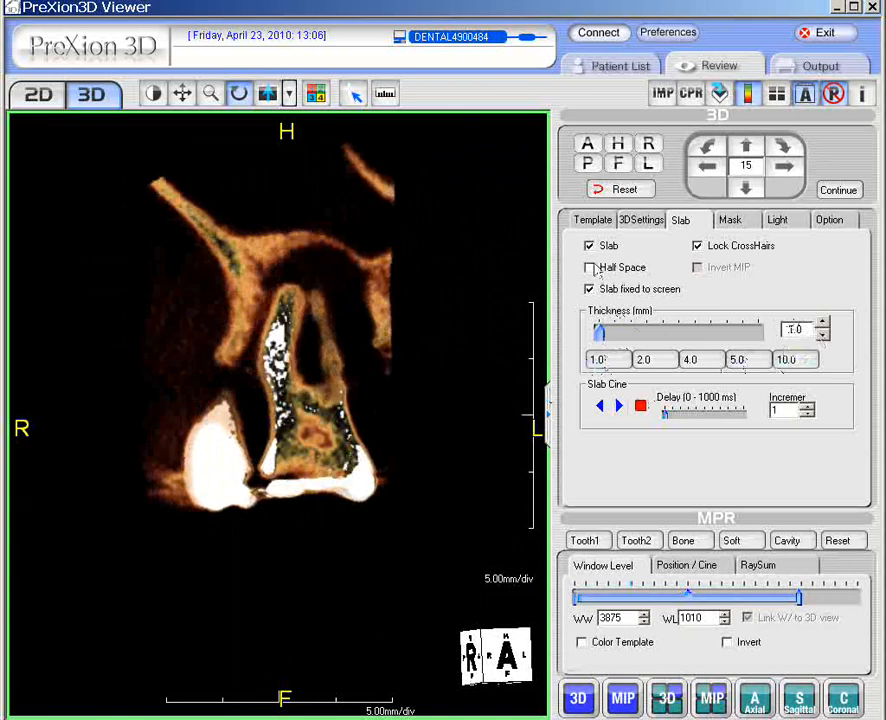
Apply the standard 3D Perio rendering template to the thin molar slab
left_click(594, 220)
left_click(618, 392)
left_click(853, 468)
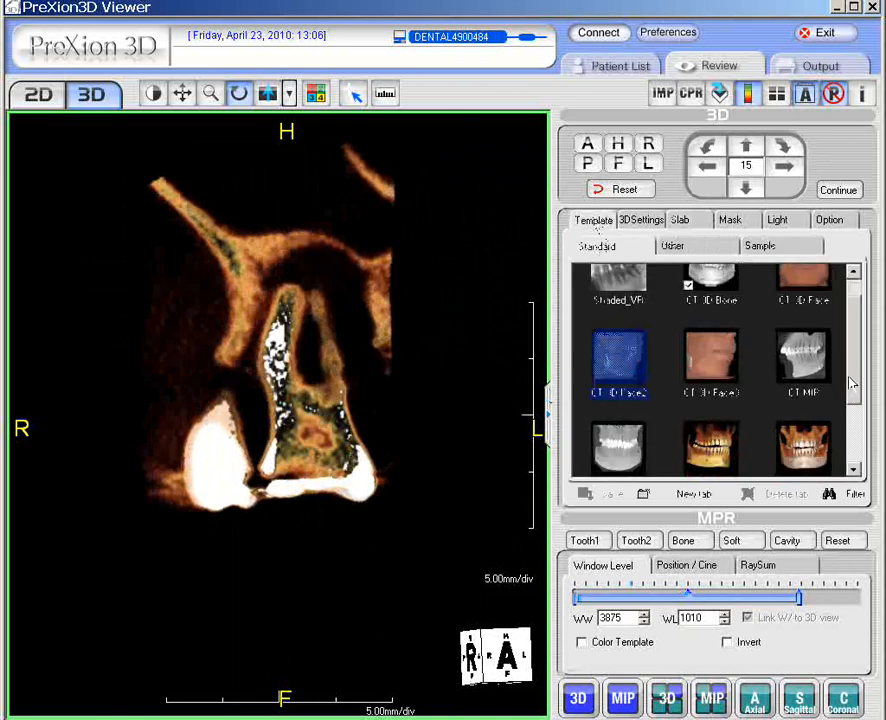
left_click(853, 468)
left_click(803, 395)
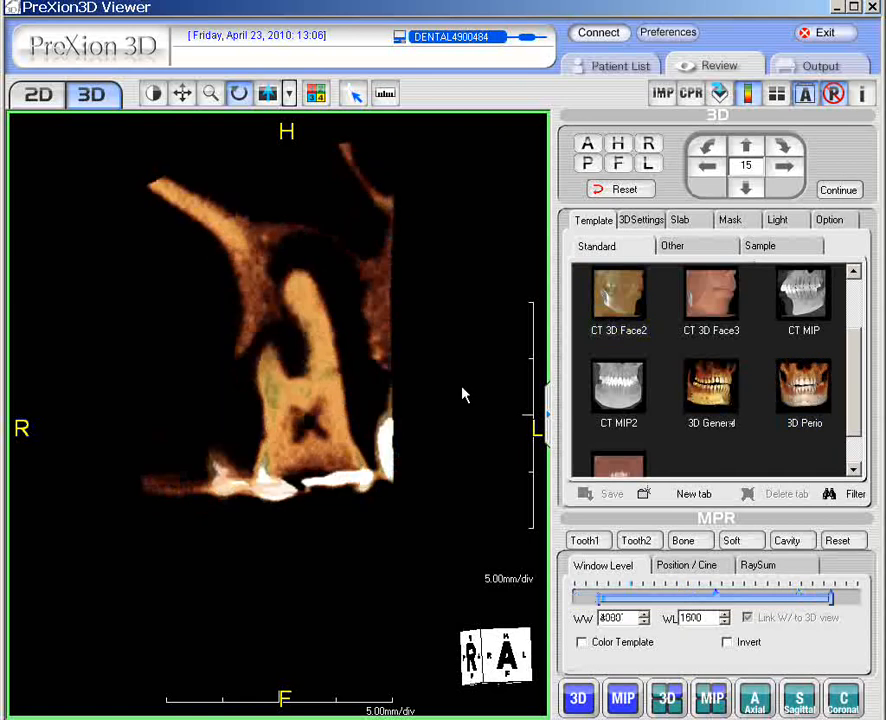
Step the slab through the molar roots and rotate the block to view the teeth in cross-section from below
scroll(462, 394, "down", 5)
scroll(462, 394, "up", 2)
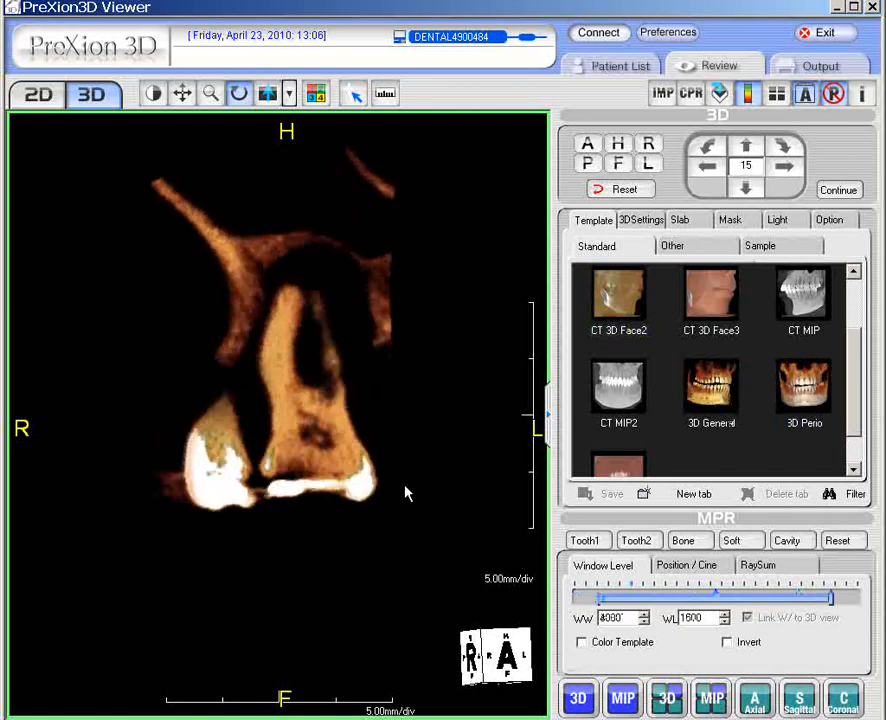
left_click_drag(376, 520, 362, 178)
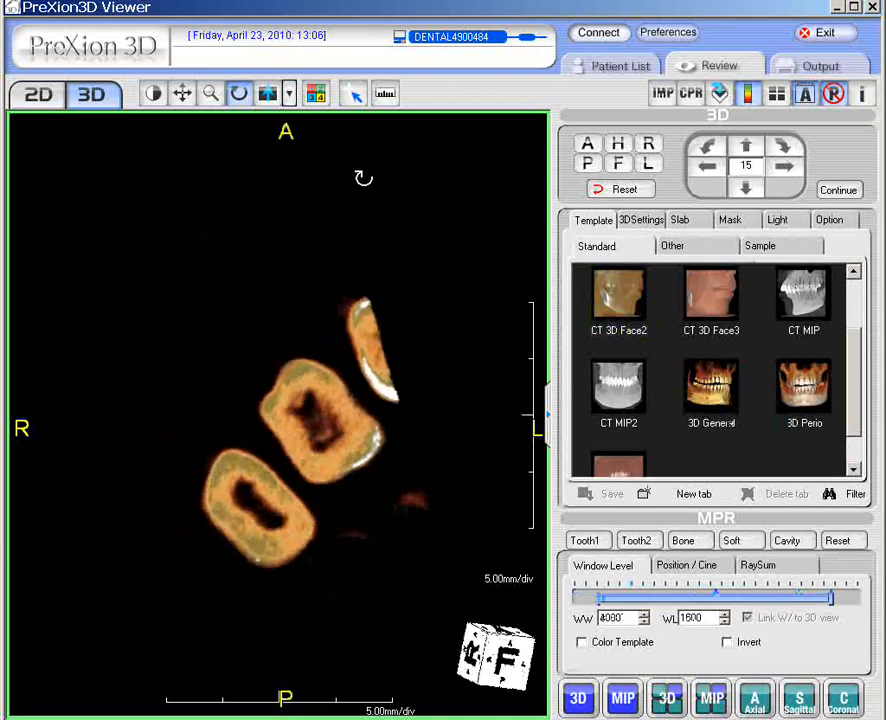
Step the thin slab up and down through the molar crowns, roots and sinus floor in axial cross-section
scroll(386, 274, "down", 3)
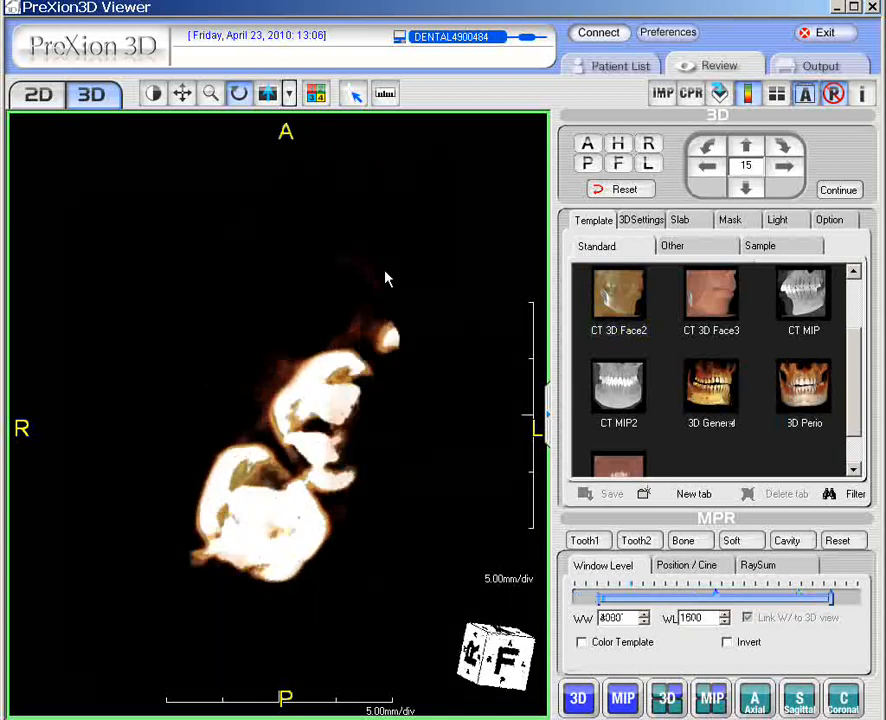
scroll(387, 277, "up", 2)
scroll(387, 278, "down", 4)
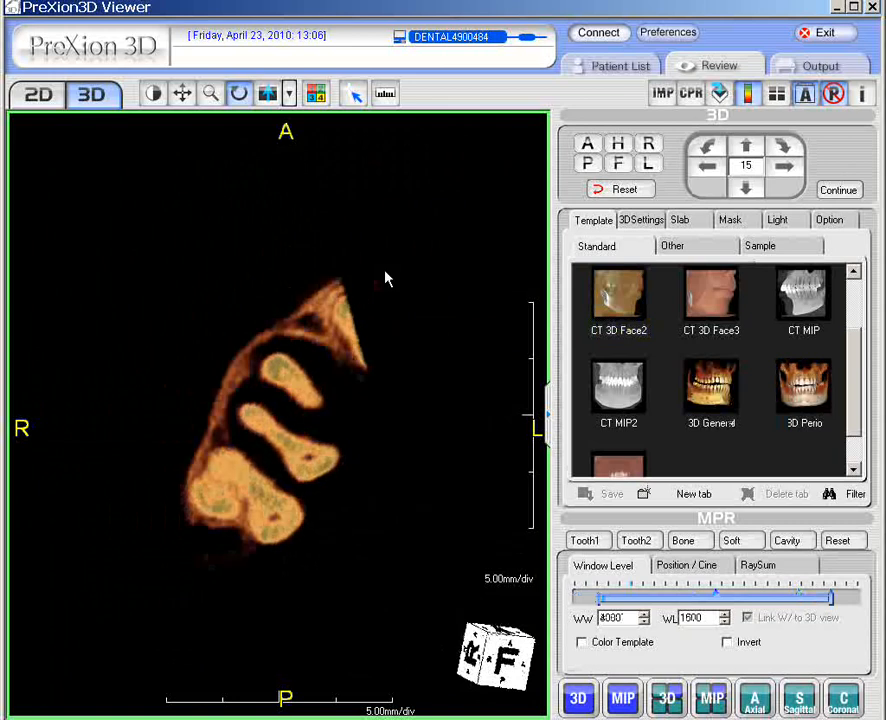
scroll(384, 290, "down", 3)
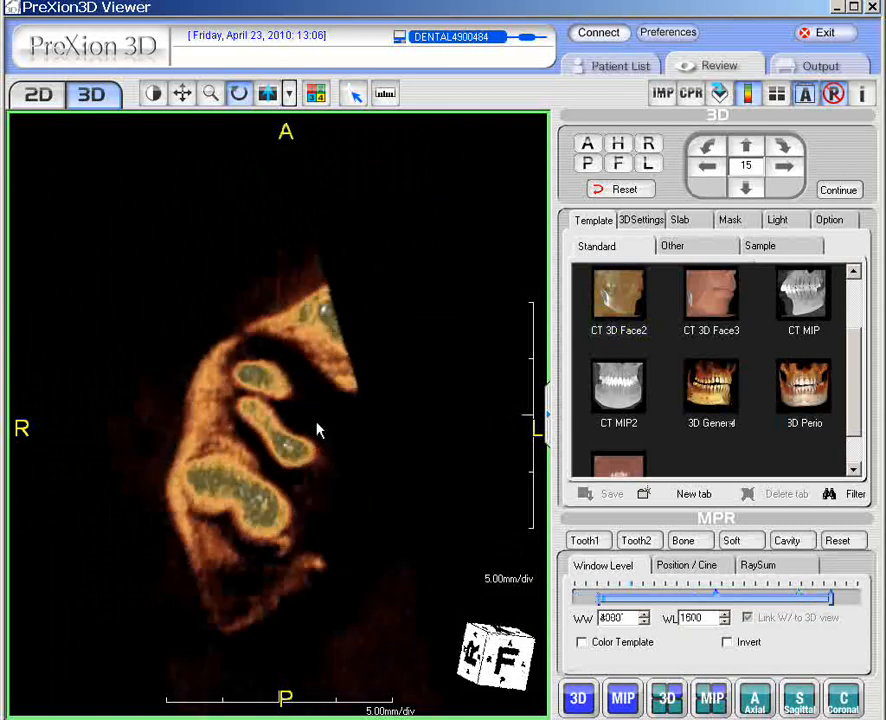
scroll(317, 424, "down", 3)
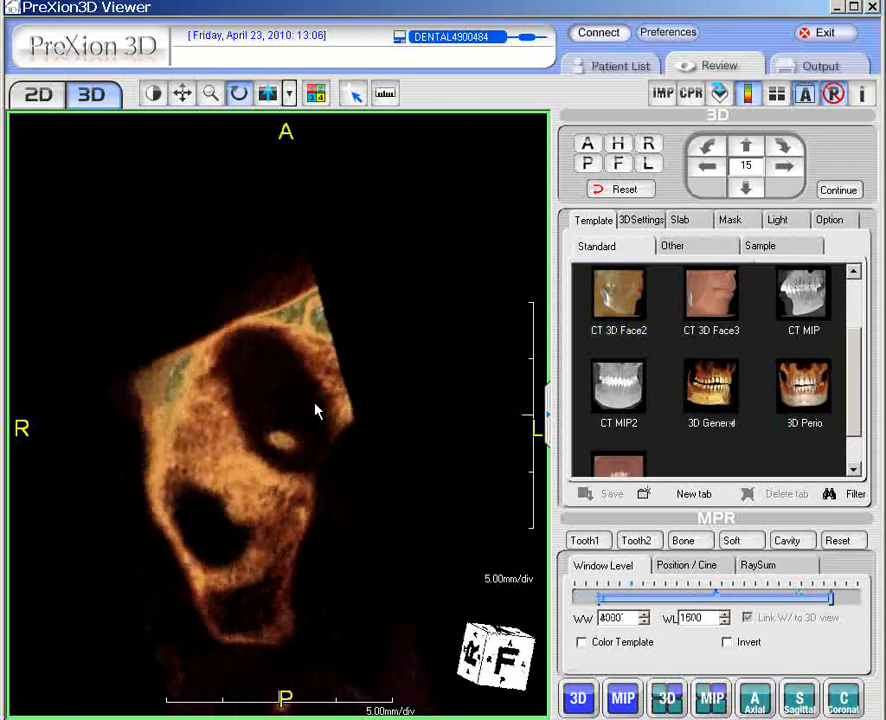
scroll(428, 326, "up", 3)
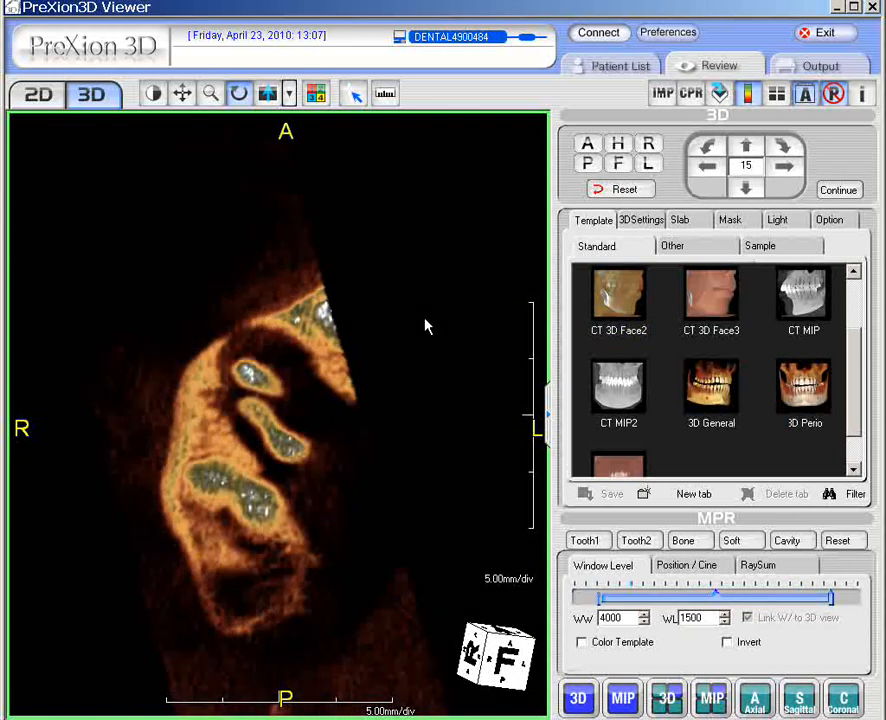
scroll(428, 326, "down", 2)
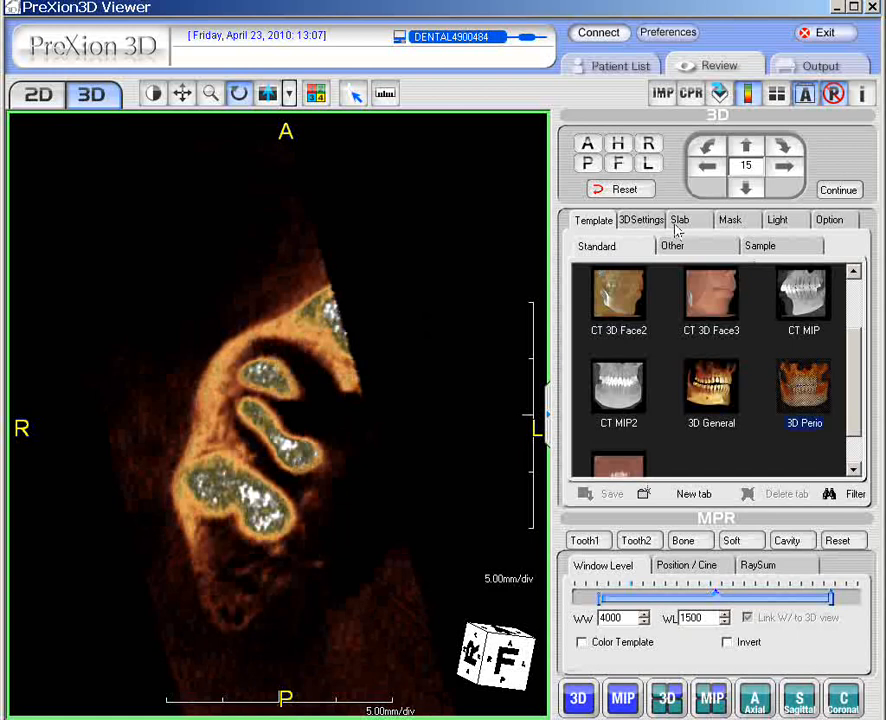
Switch the 1.0 mm slab to MIP rendering and step it slightly through the molar roots
left_click(683, 222)
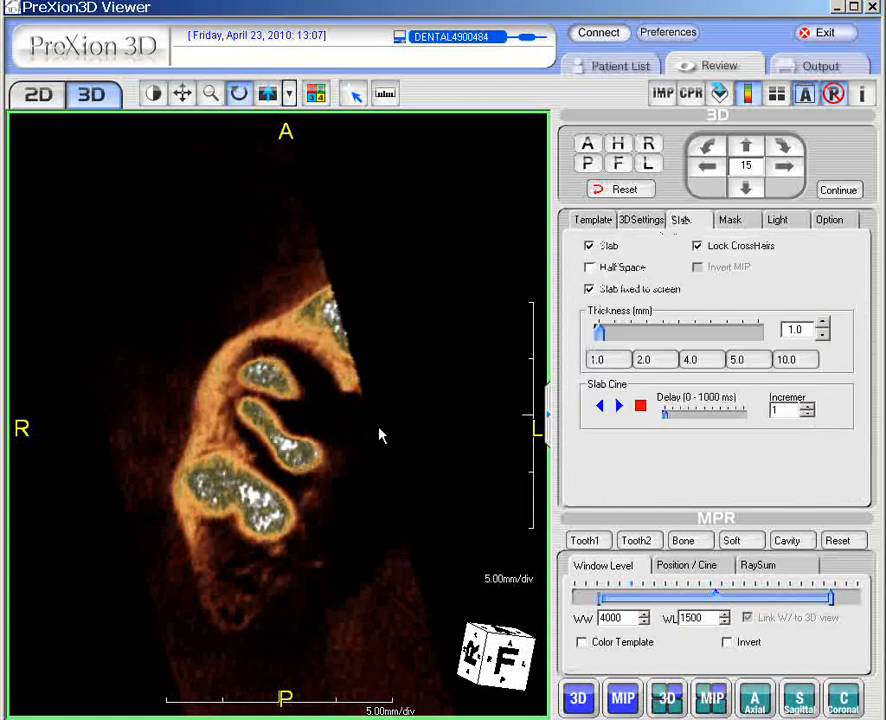
left_click(623, 700)
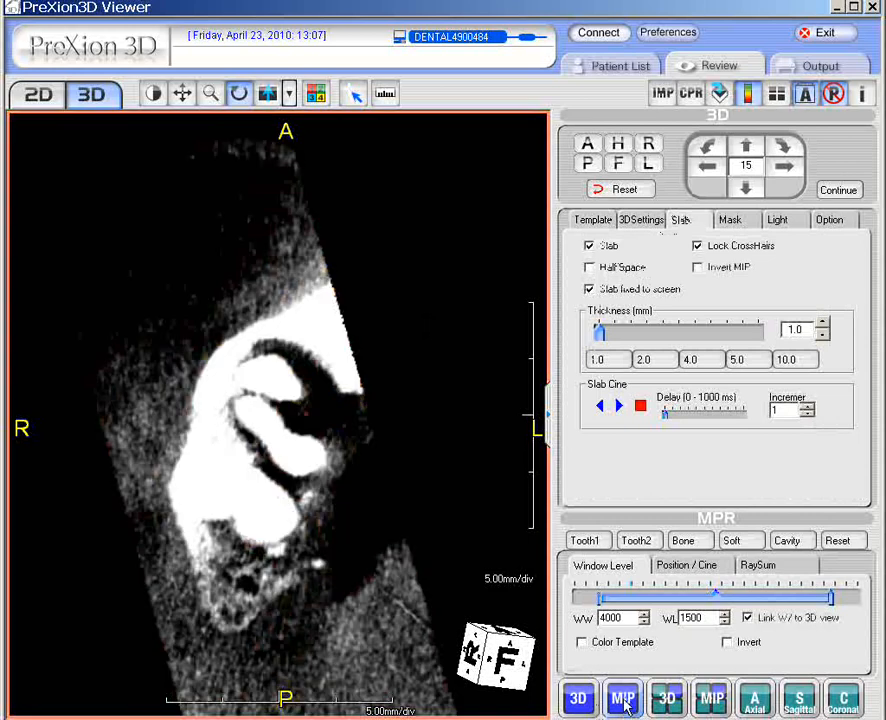
scroll(357, 555, "down", 2)
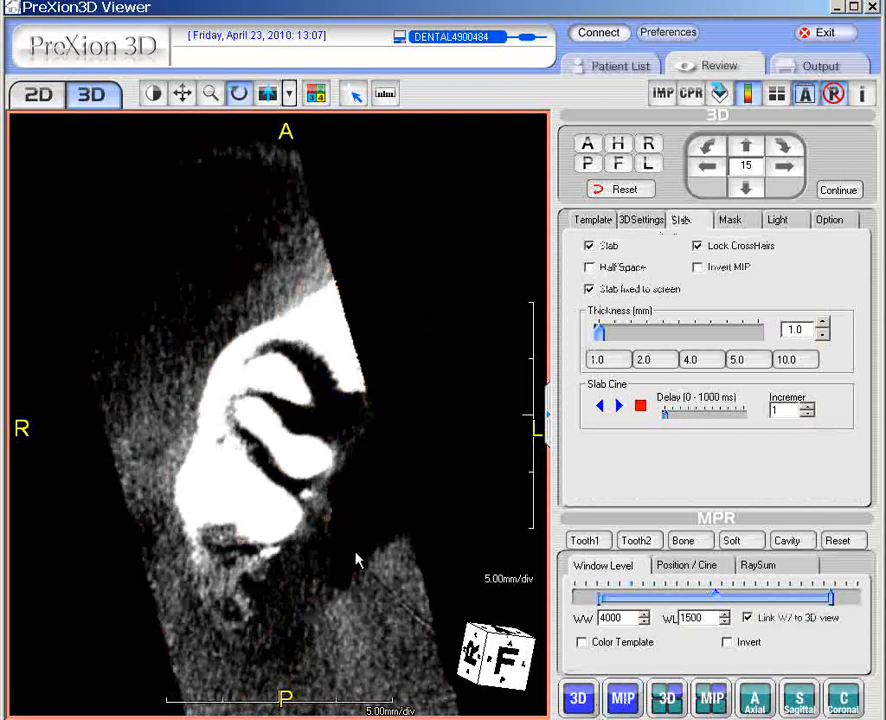
scroll(371, 548, "down", 3)
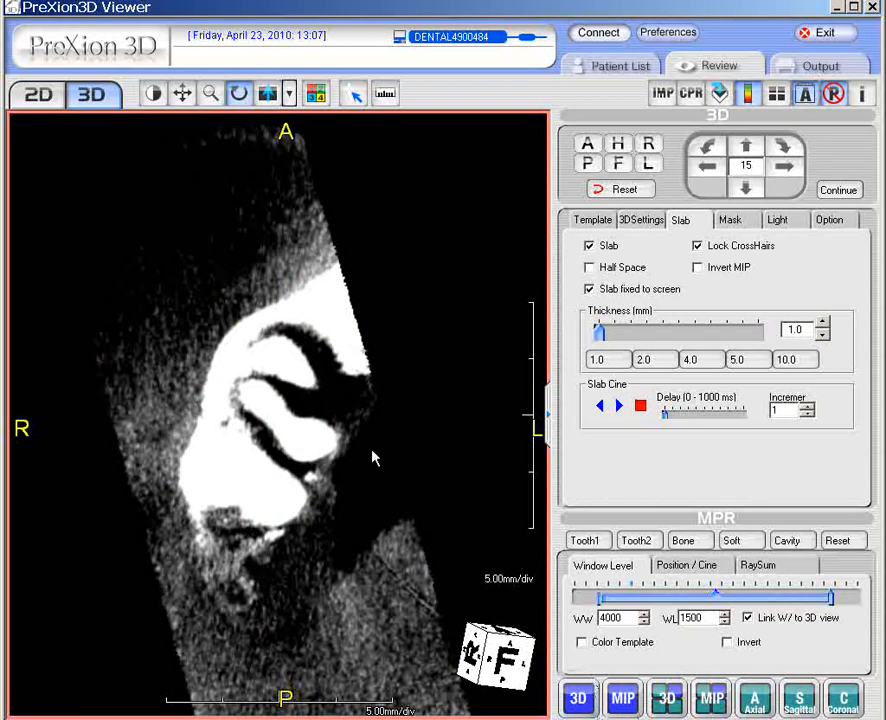
Apply the Tooth1, Tooth2 and Soft window presets in turn to the MIP slab, and step it towards the molar crowns
left_click(586, 541)
left_click(636, 541)
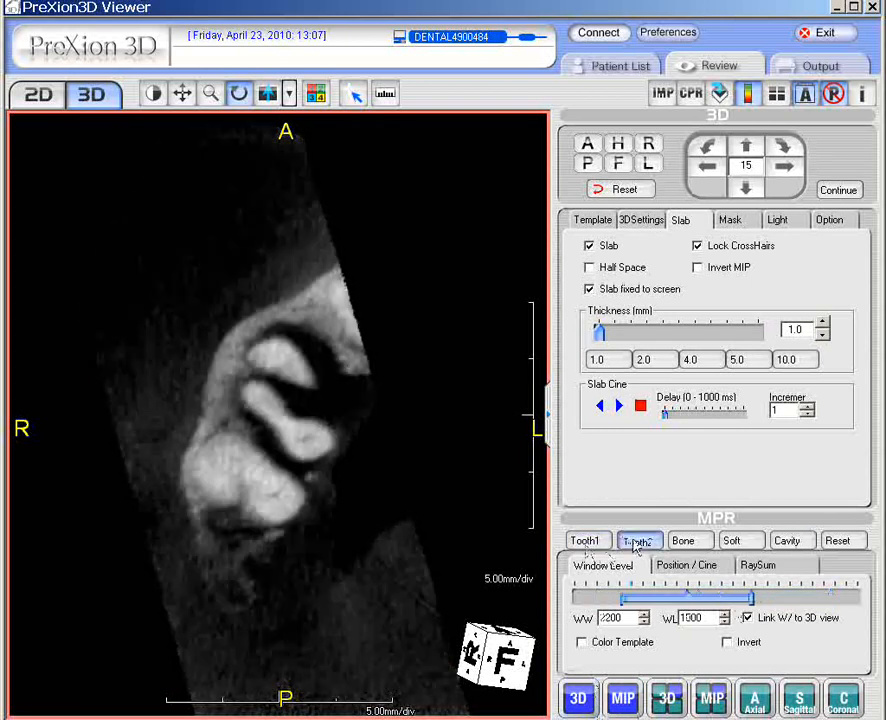
left_click(731, 541)
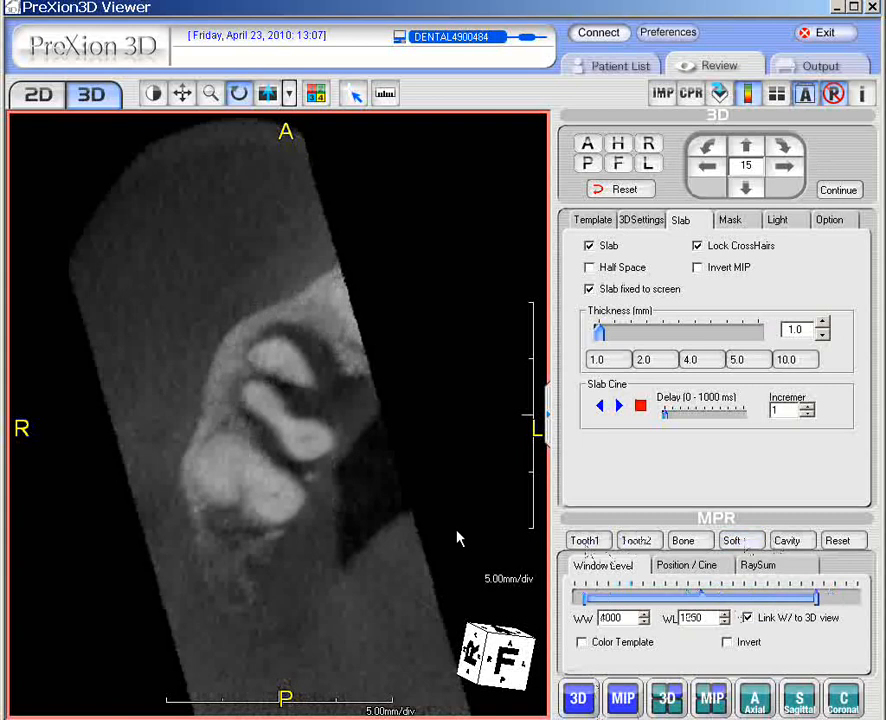
scroll(432, 535, "down", 2)
scroll(340, 510, "down", 4)
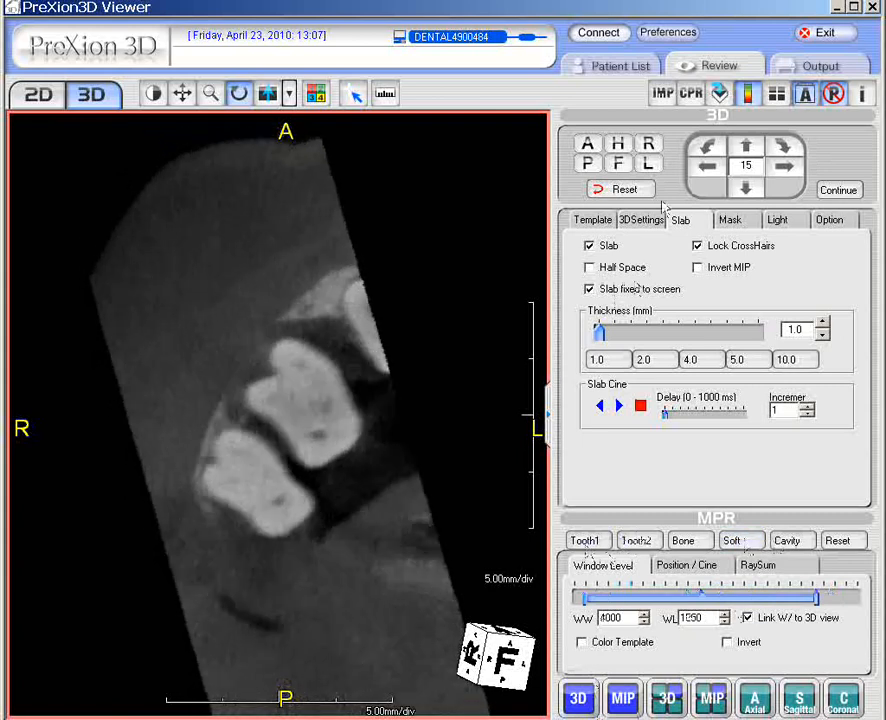
Orient the MIP slab to the right-side view through the molars and adjust the window to WW 3985, WL 1500
left_click(648, 147)
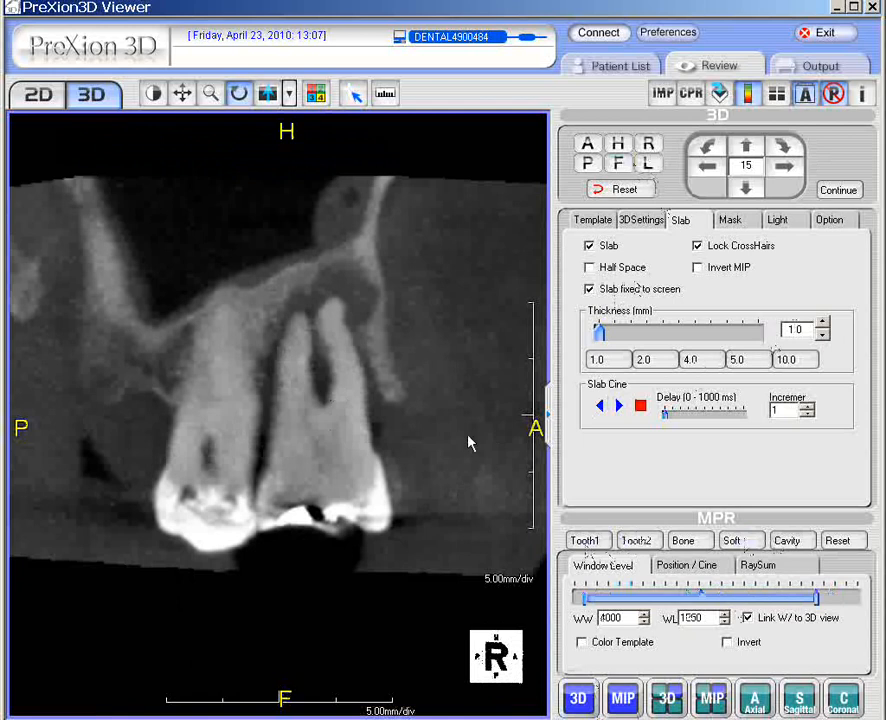
scroll(420, 472, "down", 4)
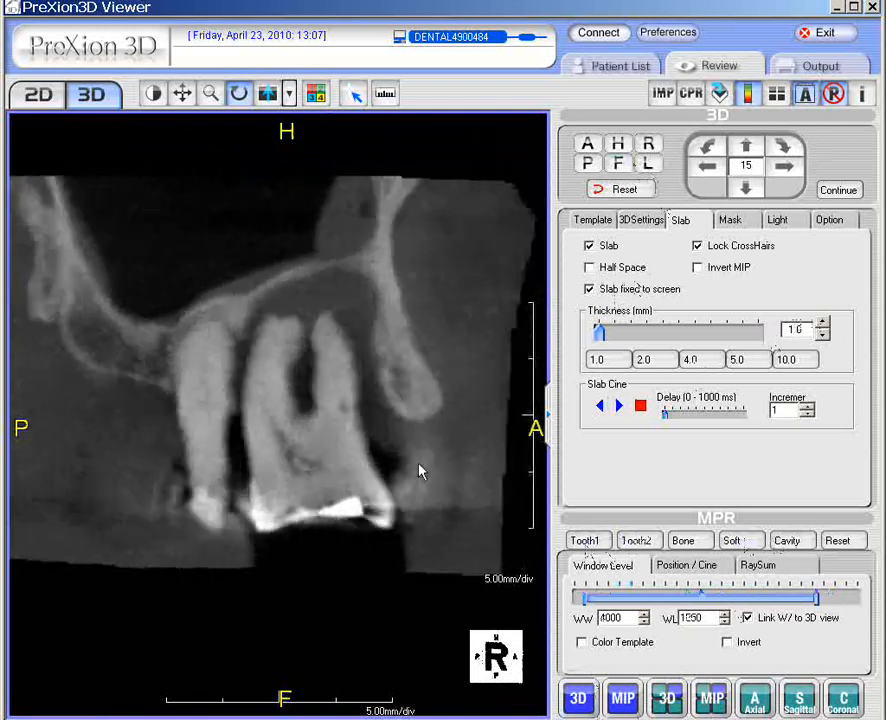
right_click_drag(405, 479, 408, 442)
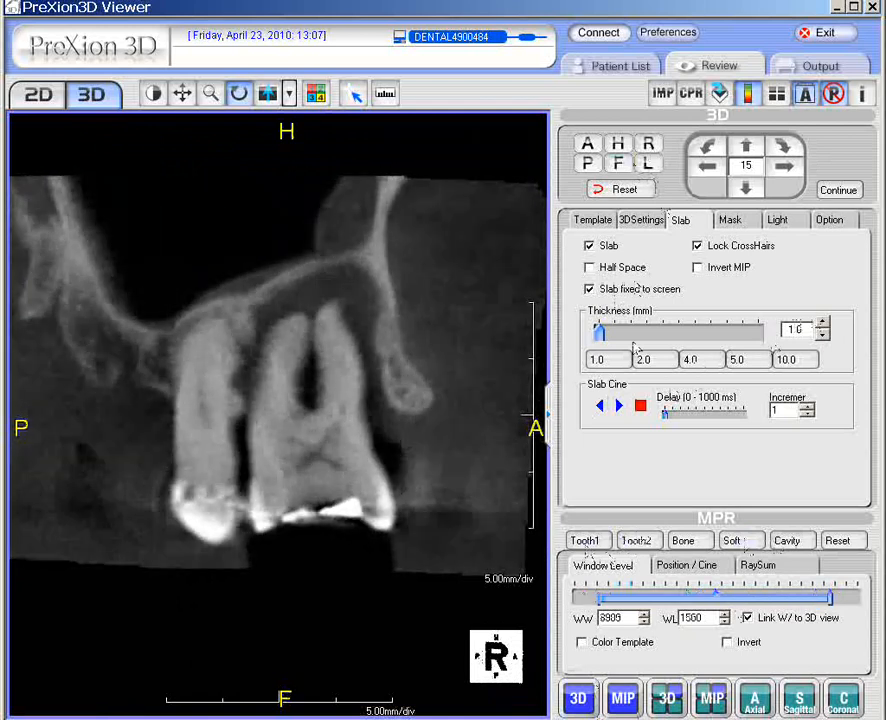
Increase the slab thickness to 11.0 mm and step the thick MIP slab through the molars
left_click_drag(599, 332, 607, 335)
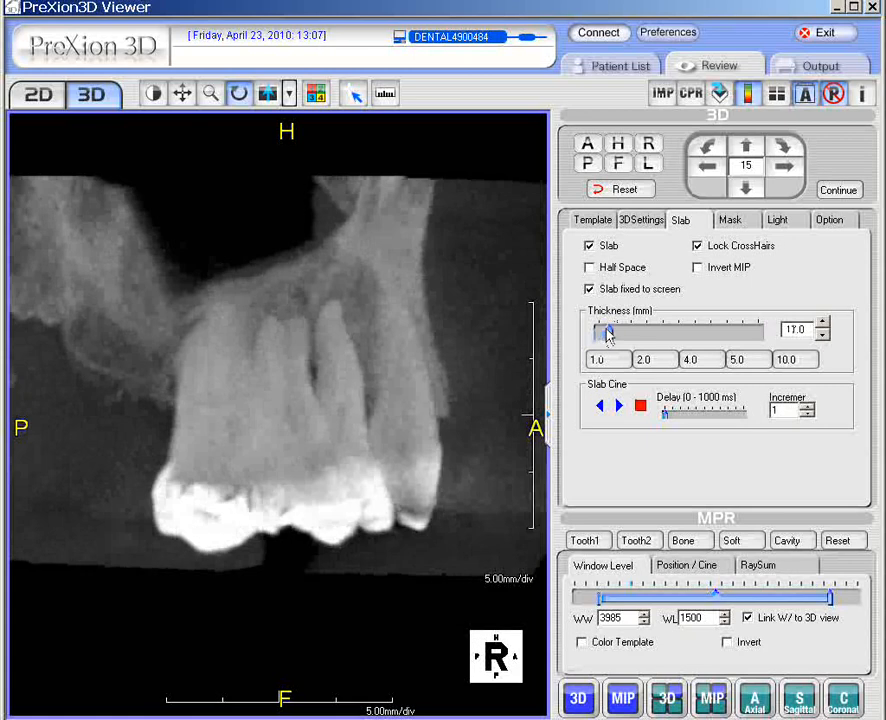
scroll(494, 382, "down", 5)
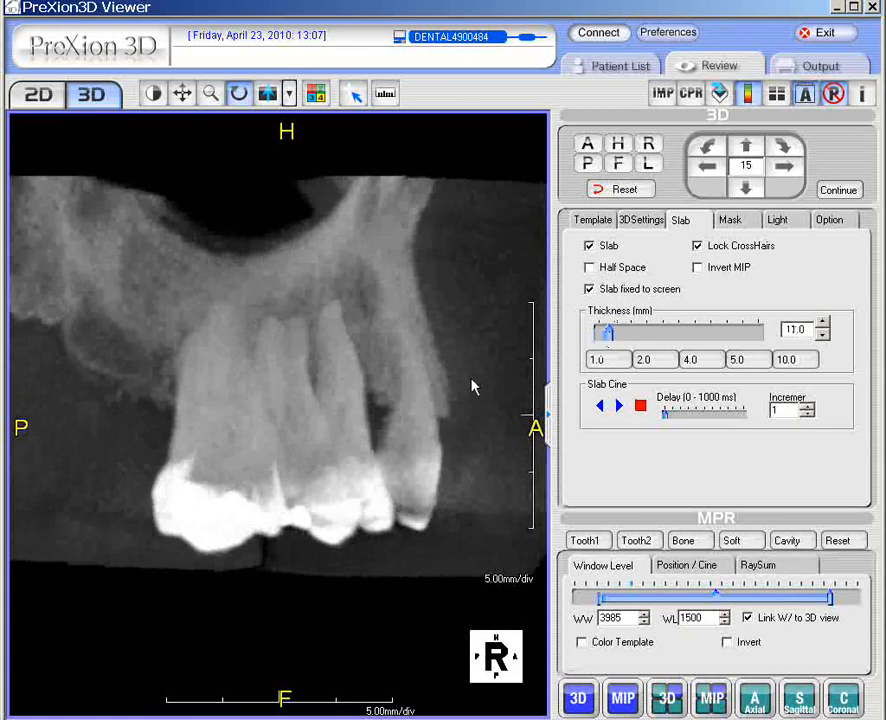
scroll(474, 387, "down", 4)
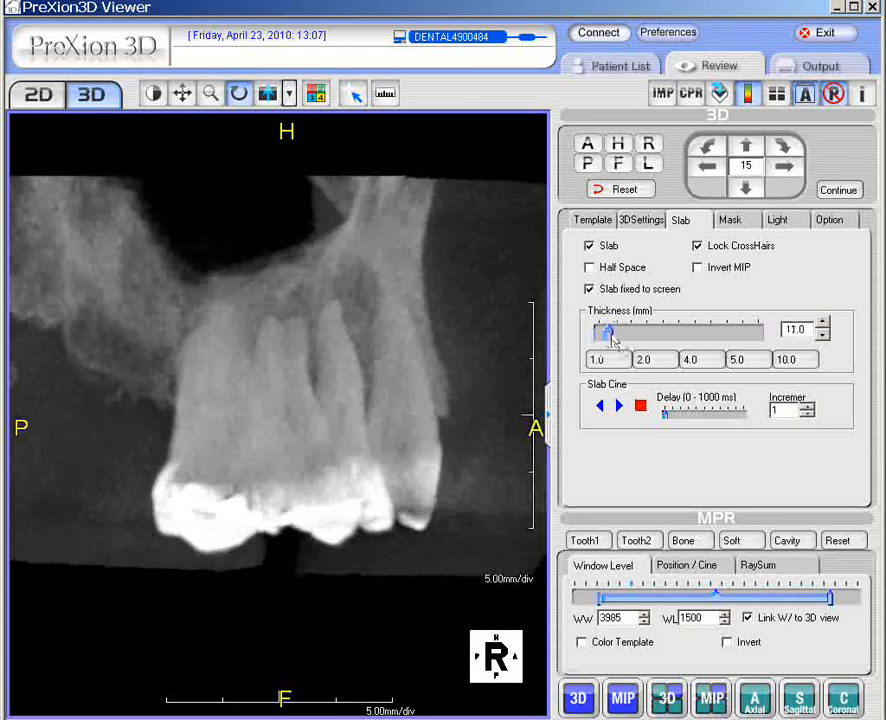
Reduce the slab thickness to 1.0 mm and step the thin slice back and forth through the molar roots
left_click_drag(613, 340, 598, 333)
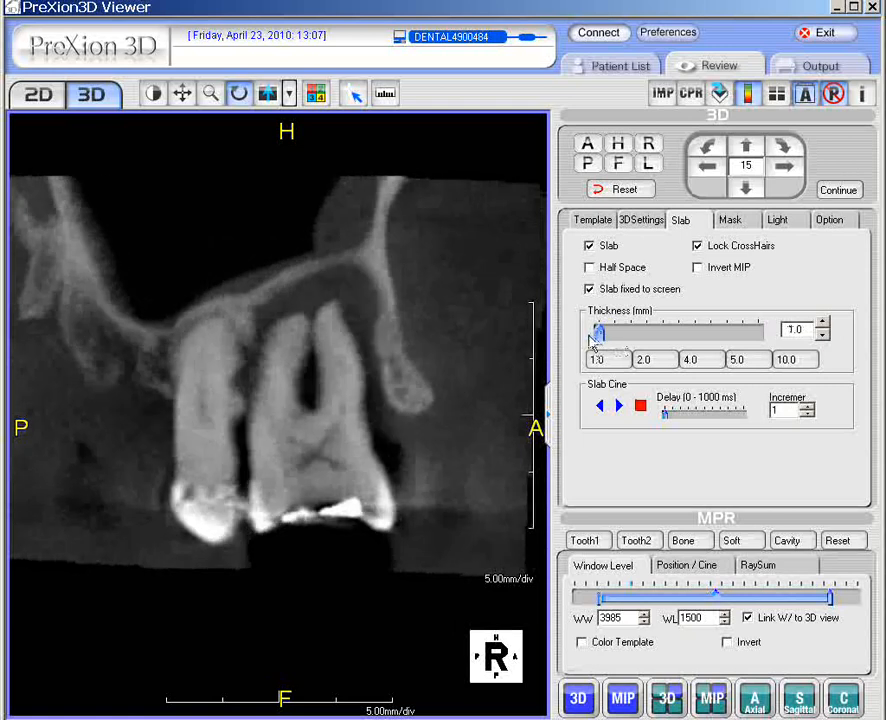
scroll(400, 415, "down", 4)
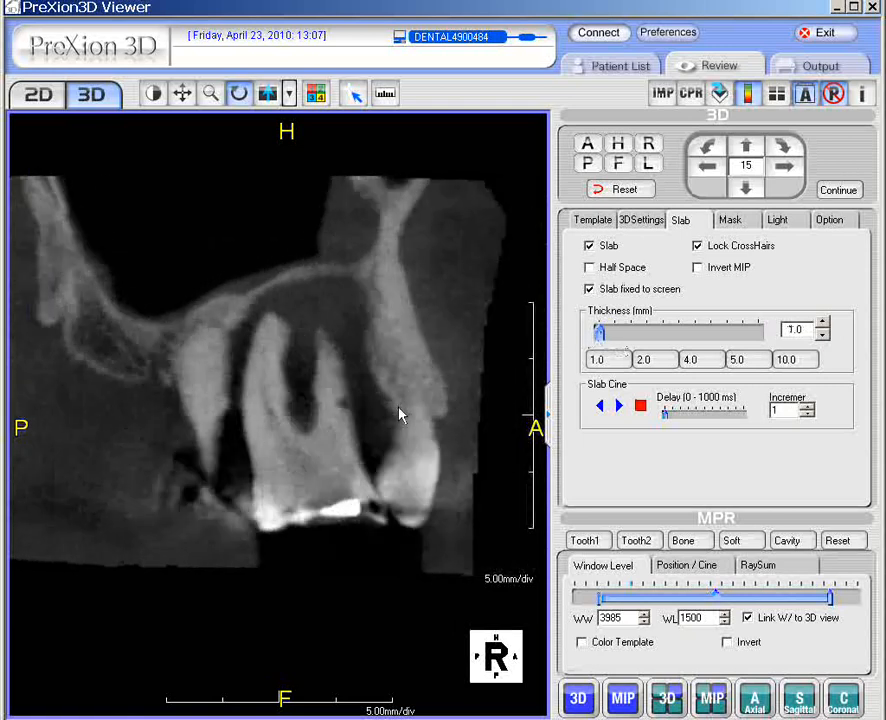
scroll(400, 415, "down", 4)
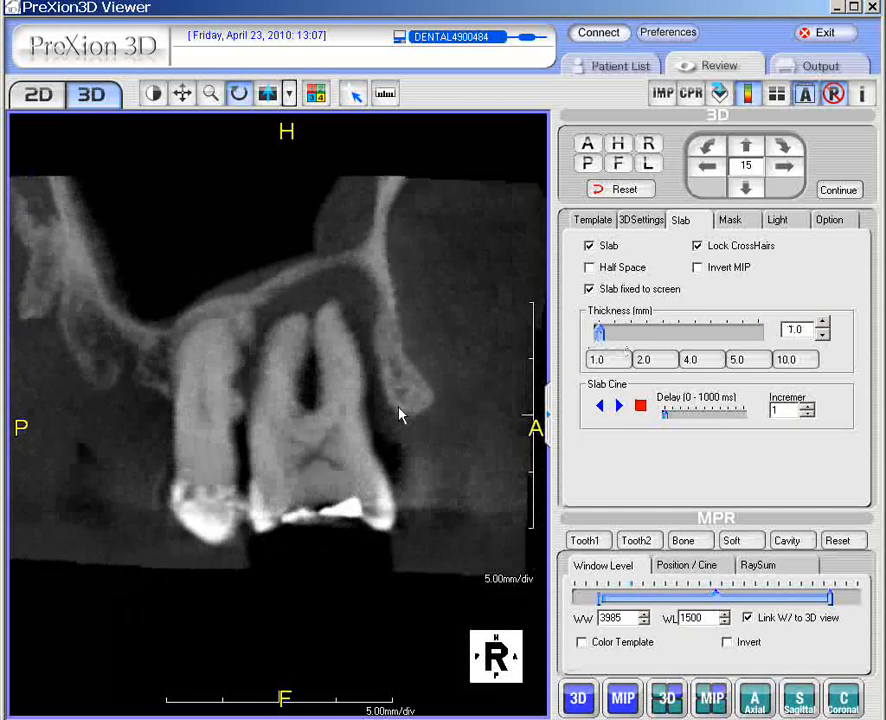
scroll(399, 415, "down", 2)
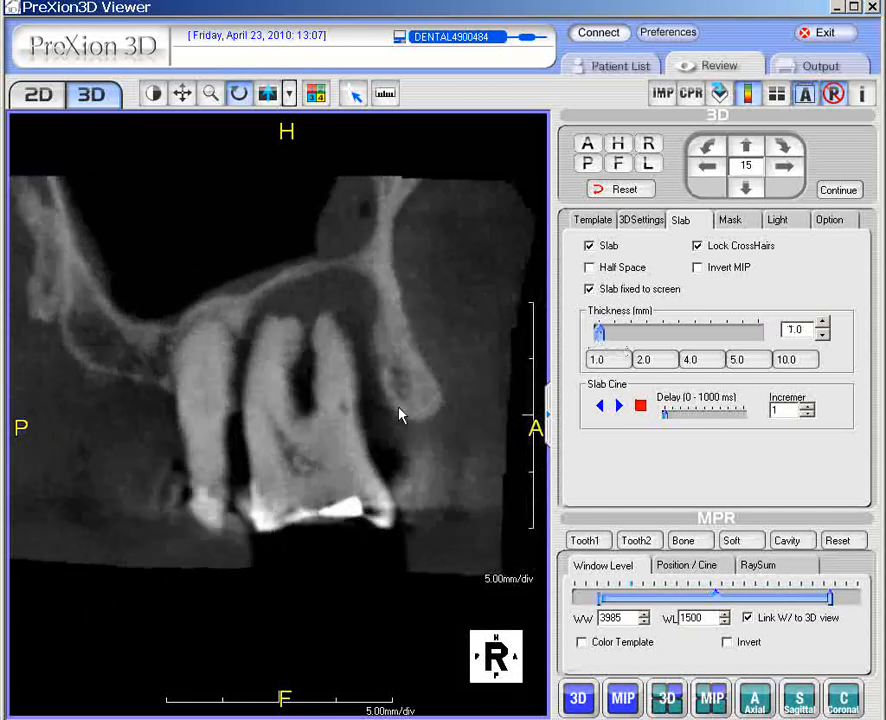
Rotate the thin MIP slab to an axial cross-section and step it through the molar root tips and surrounding bone
left_click_drag(422, 401, 396, 508)
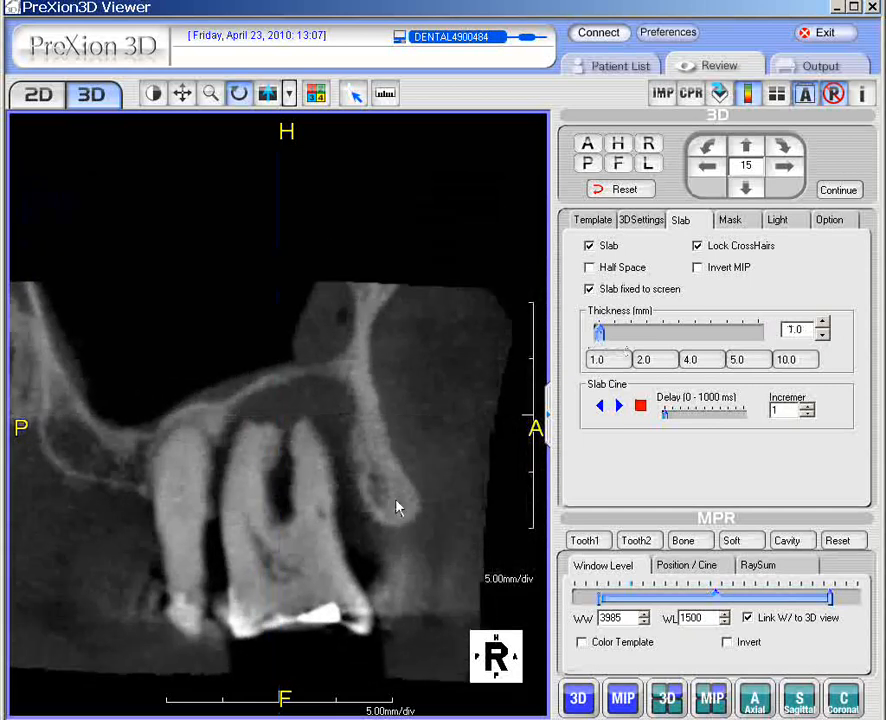
left_click_drag(392, 572, 378, 326)
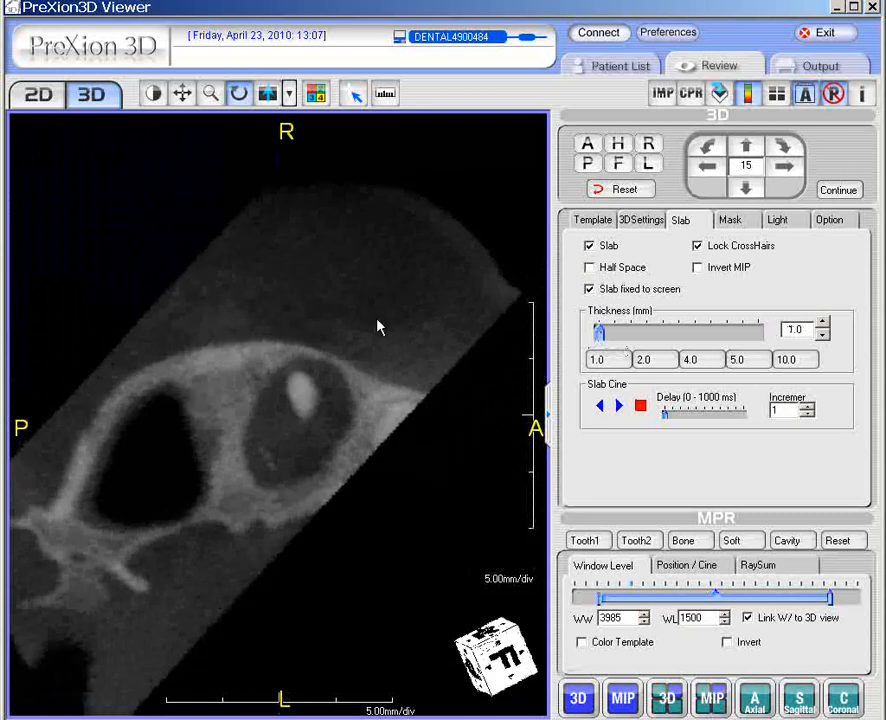
left_click_drag(391, 419, 378, 388)
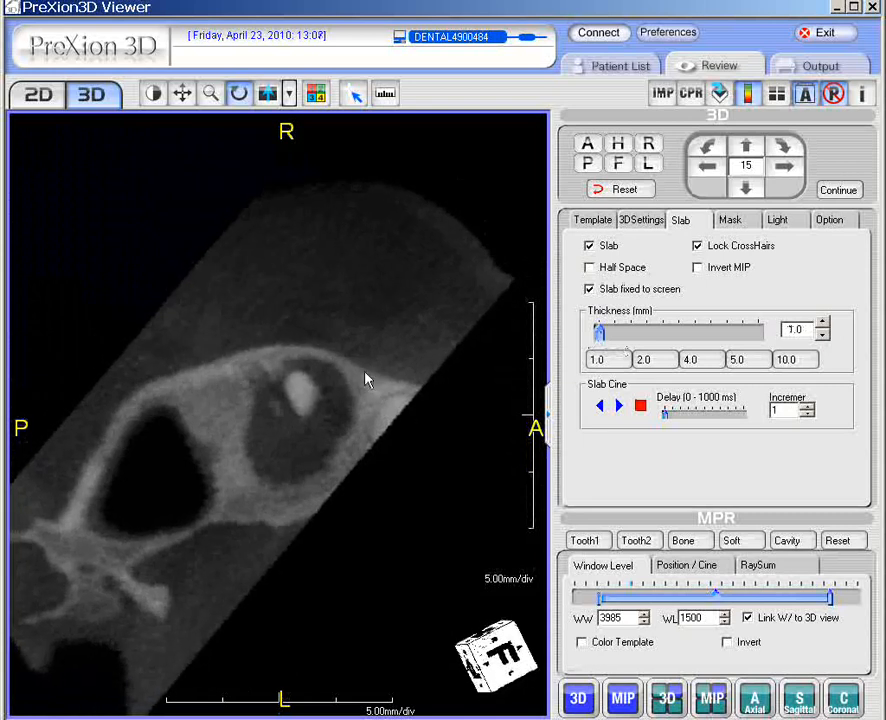
scroll(366, 377, "down", 2)
scroll(366, 383, "down", 4)
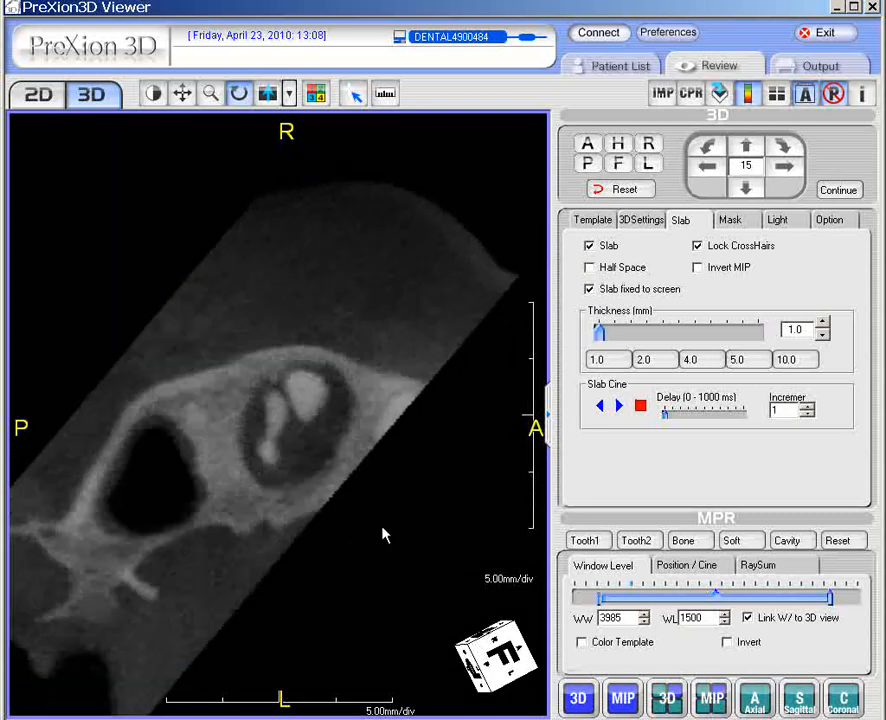
scroll(378, 545, "down", 3)
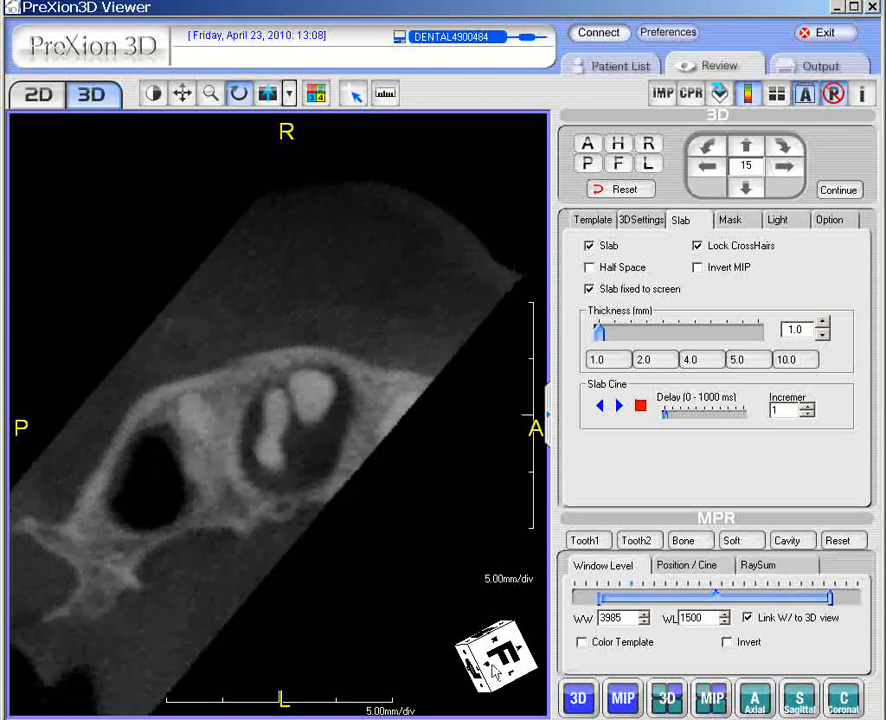
scroll(412, 459, "down", 2)
Rotate the slab back to a slightly tilted right-side view that cuts through both molars and their roots
left_click_drag(334, 296, 150, 530)
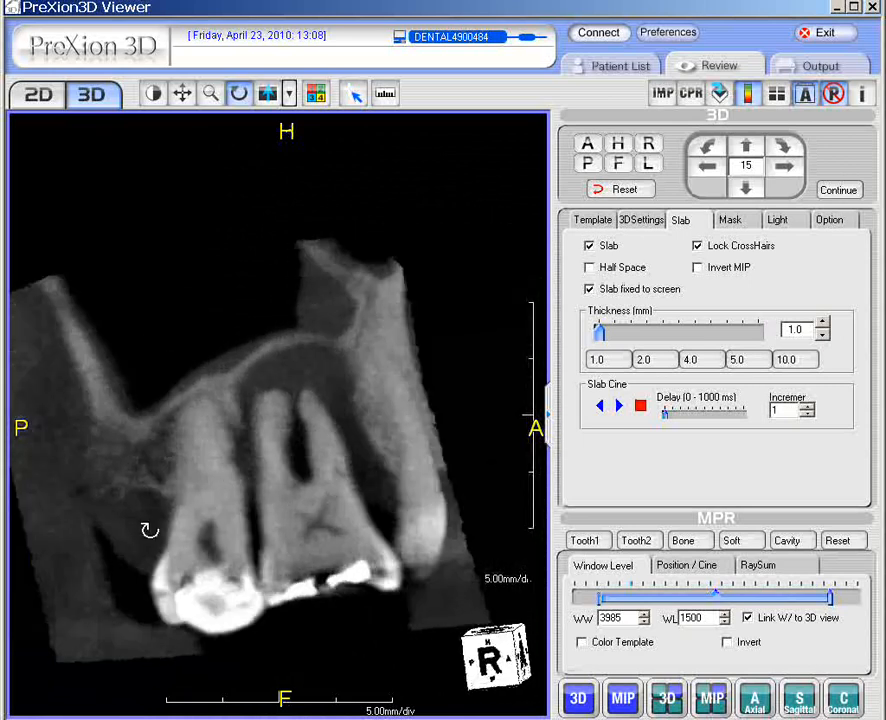
left_click_drag(302, 459, 377, 366)
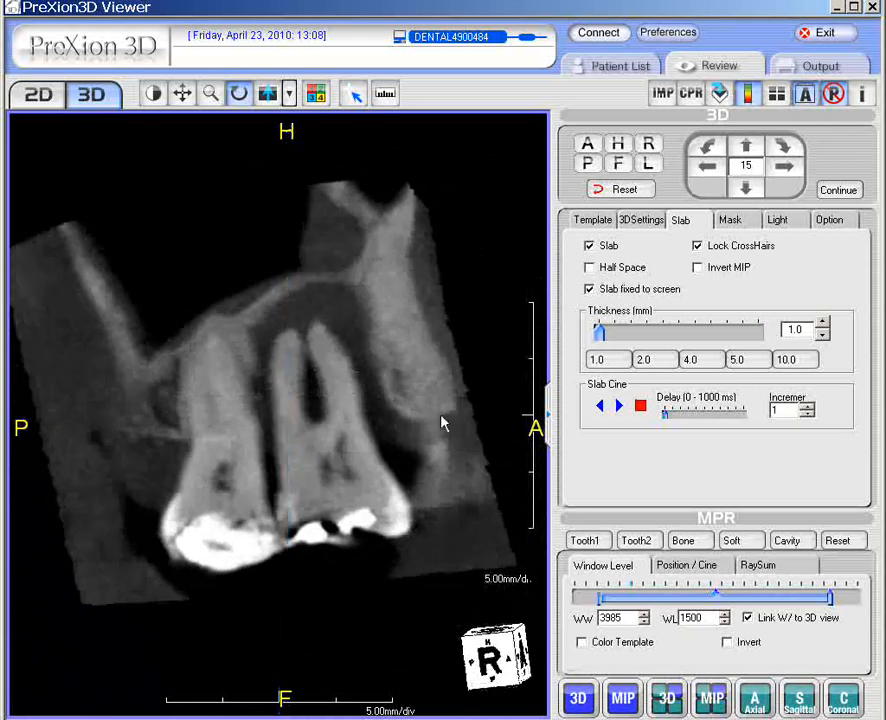
left_click_drag(413, 436, 405, 439)
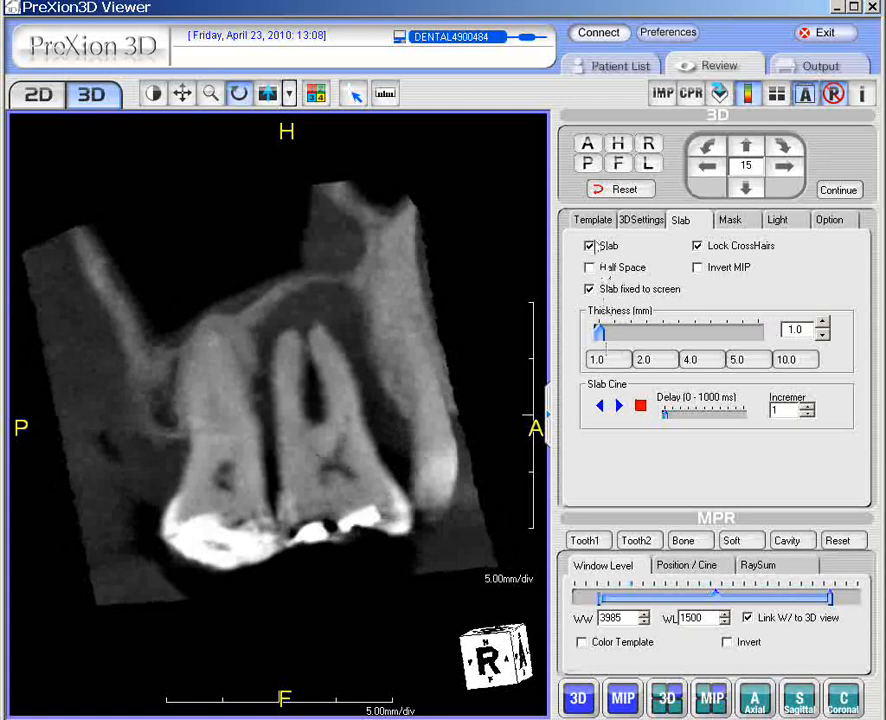
Turn off the MIP slab and clear the freehand mask, returning the display to 3D rendering
left_click(589, 246)
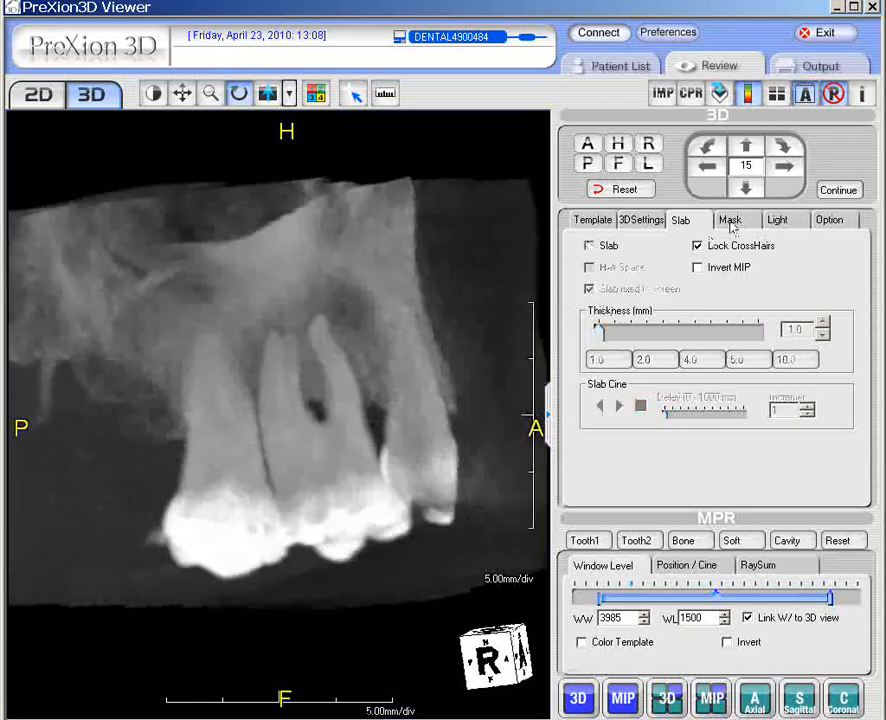
left_click(731, 221)
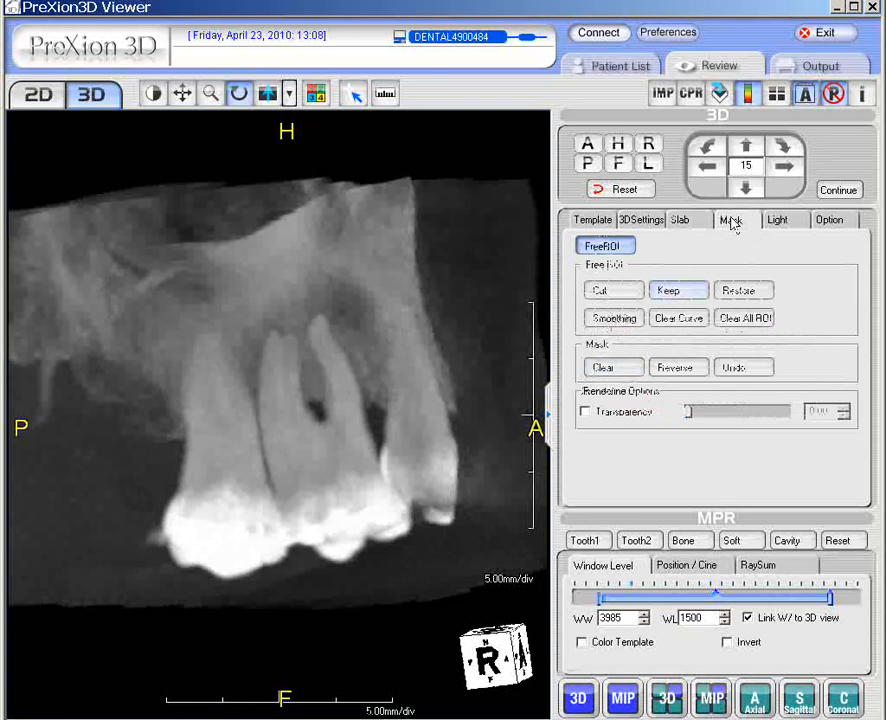
left_click(621, 368)
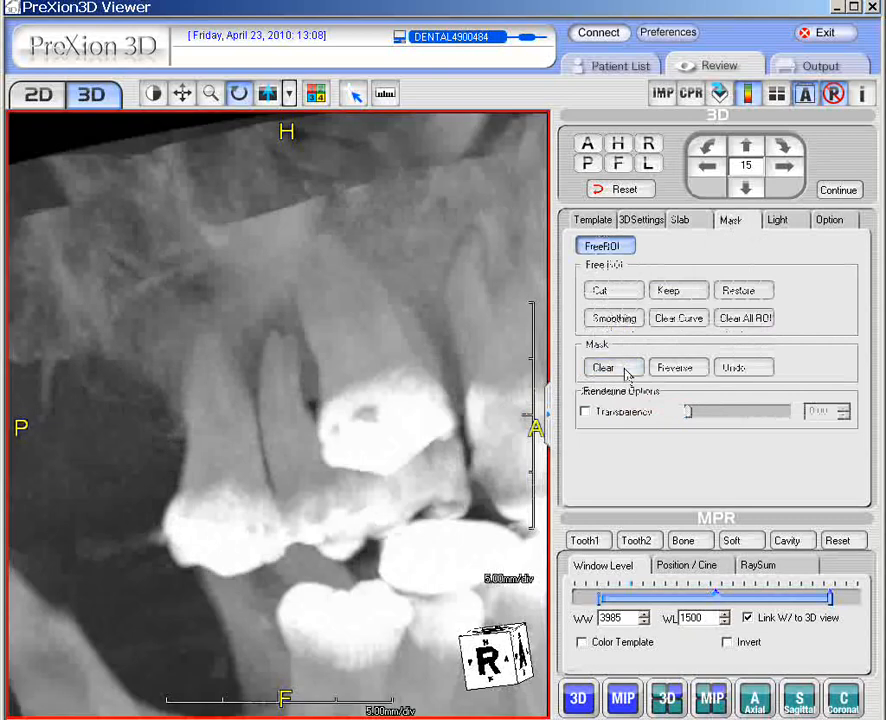
left_click(577, 700)
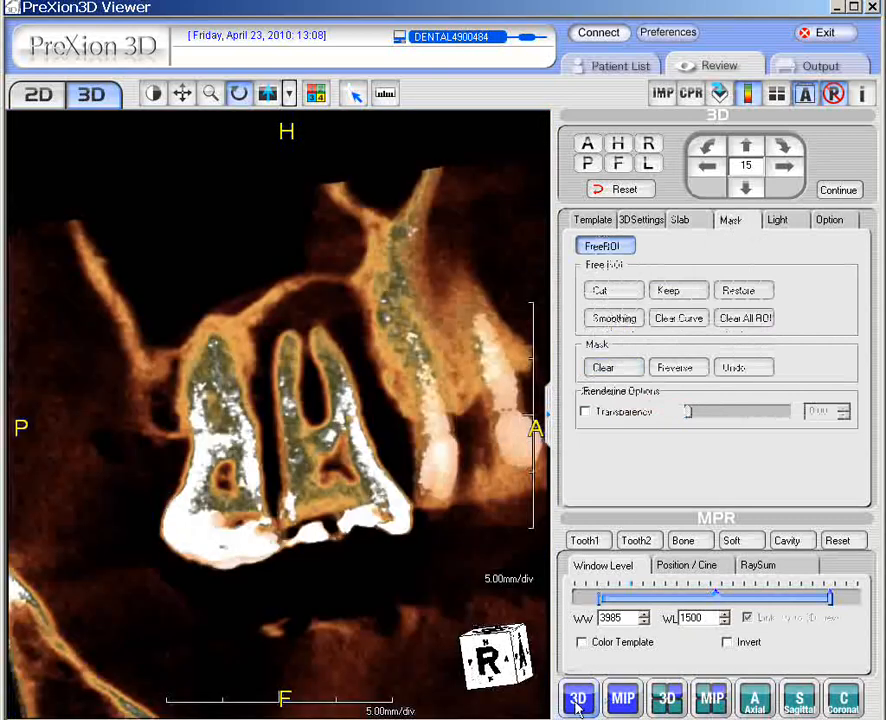
Turn off the slab so the full 3D volume is rendered
left_click(681, 220)
left_click(589, 245)
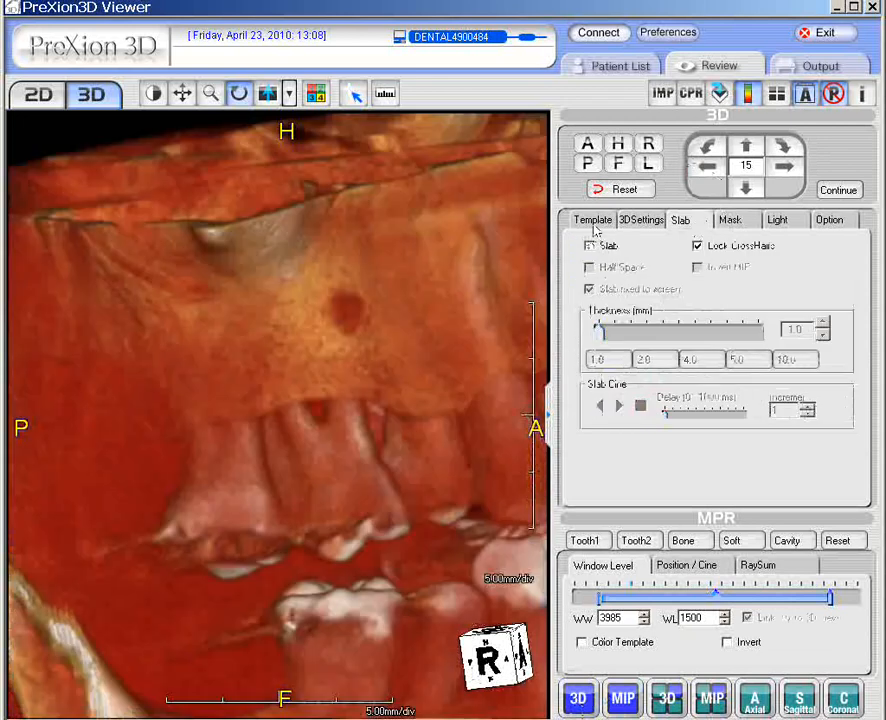
Reset the 3D view to the front orientation and apply the standard CT 3D Bone template
left_click(594, 222)
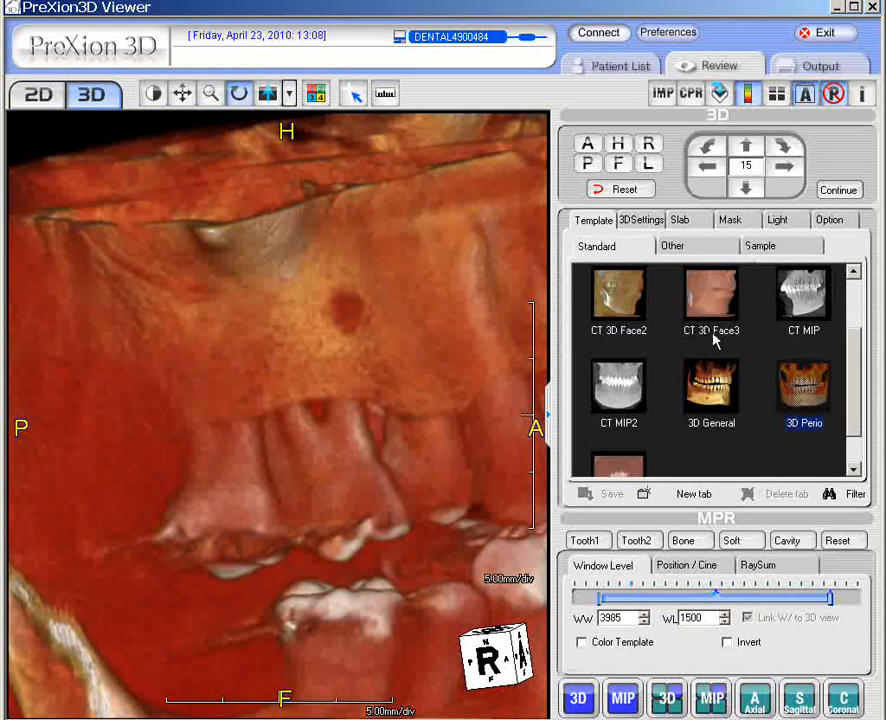
left_click(623, 189)
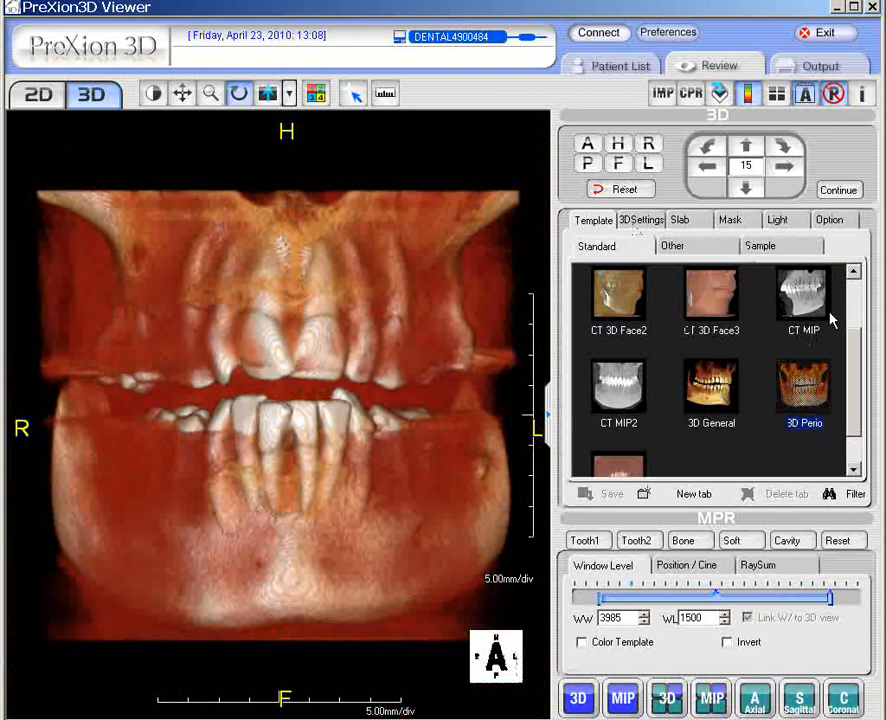
scroll(831, 318, "up", 2)
left_click(708, 298)
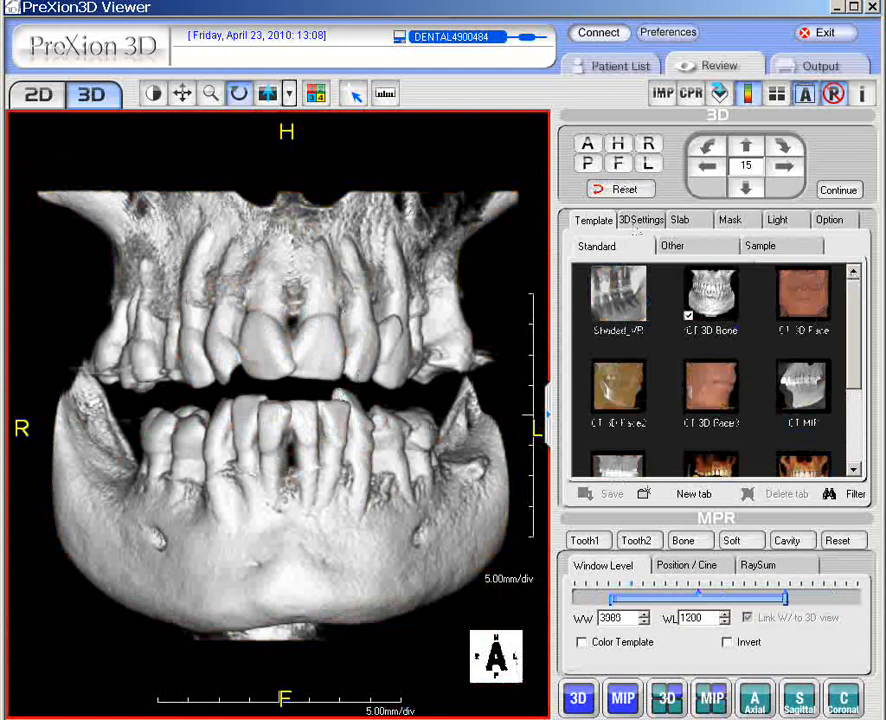
Activate freehand ROI masking for the 3D bone rendering
left_click(732, 221)
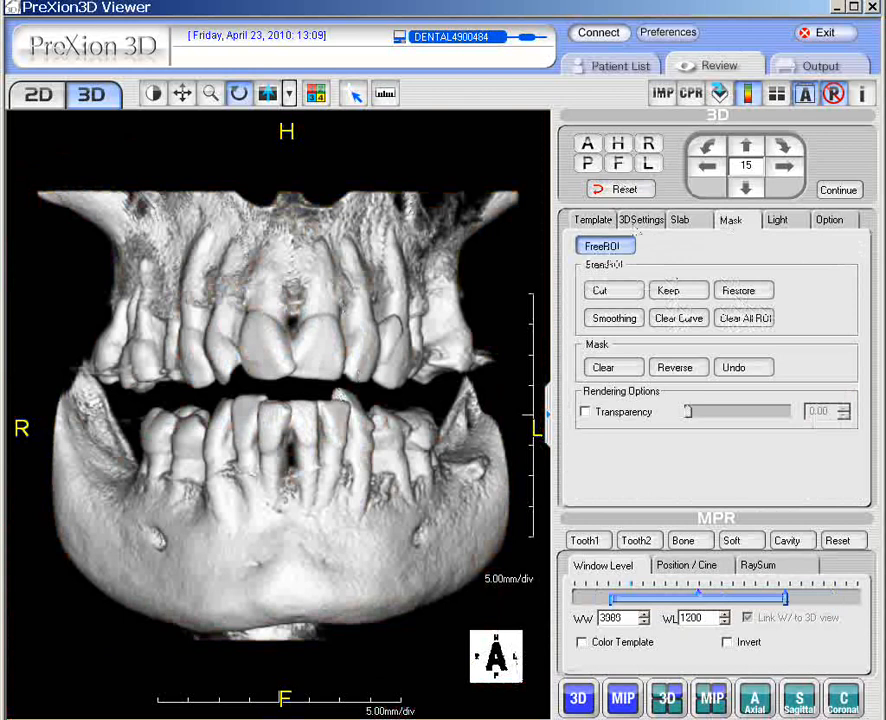
left_click(603, 246)
left_click_drag(874, 284, 842, 264)
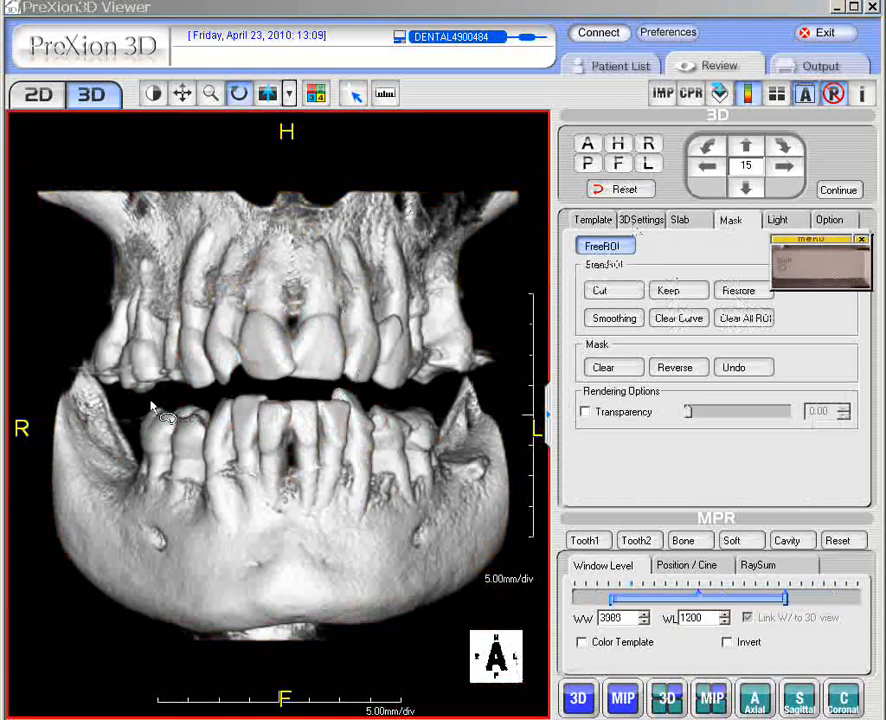
Try cutting a rounded freehand region over the patient's upper right teeth and undo the cut
mouse_move(152, 406)
left_mouse_down()
mouse_move(255, 362)
mouse_move(260, 210)
mouse_move(112, 300)
mouse_move(149, 345)
left_mouse_up()
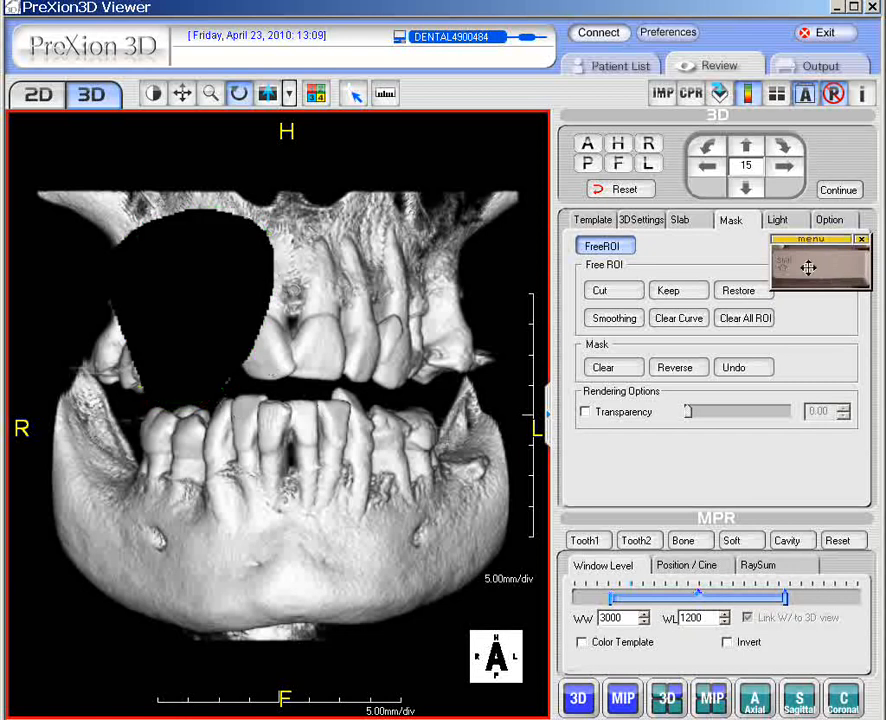
left_click(755, 380)
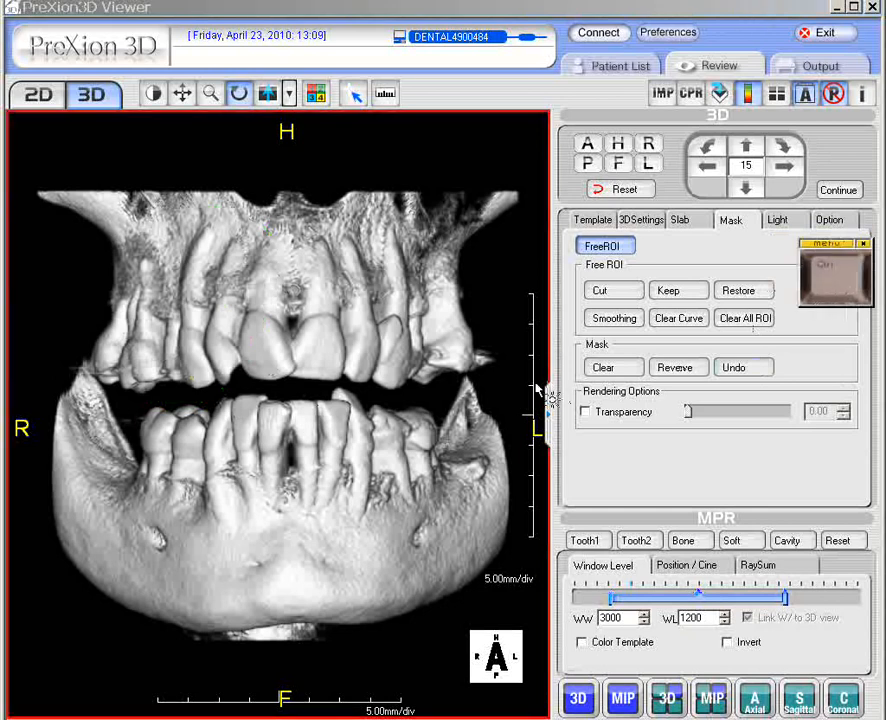
Outline the patient's upper left back teeth and their roots with a seven-point polygonal ROI
left_click(376, 405)
left_click(427, 398)
left_click(495, 342)
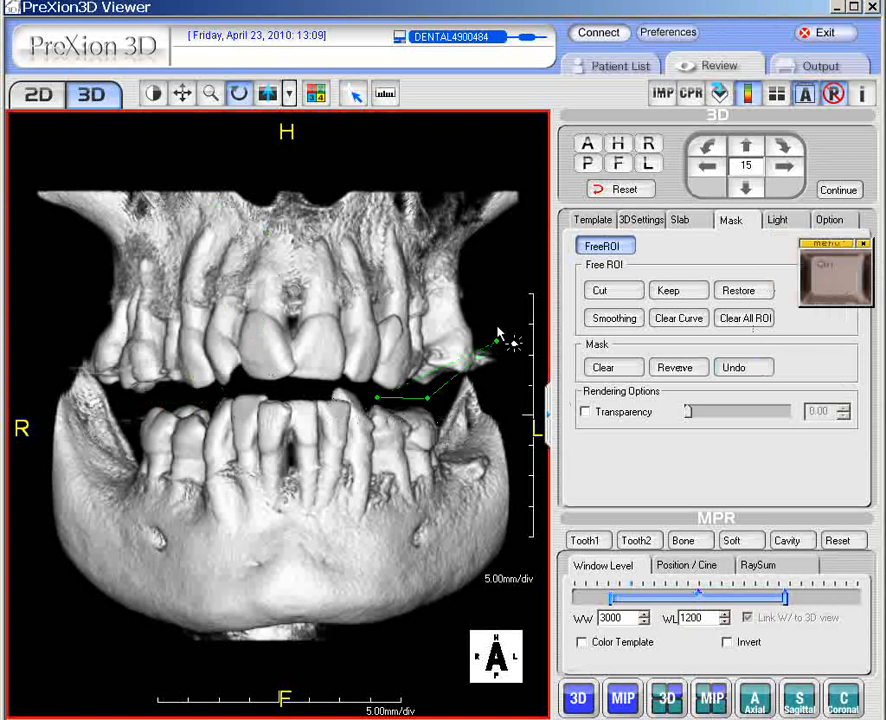
left_click(460, 245)
left_click(441, 202)
left_click(384, 196)
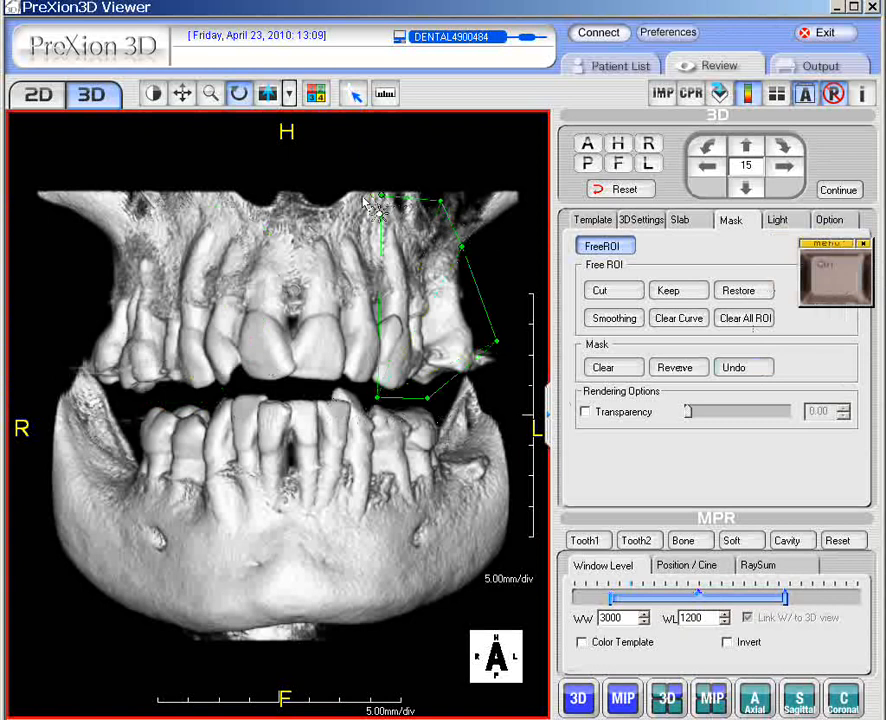
left_click(349, 212)
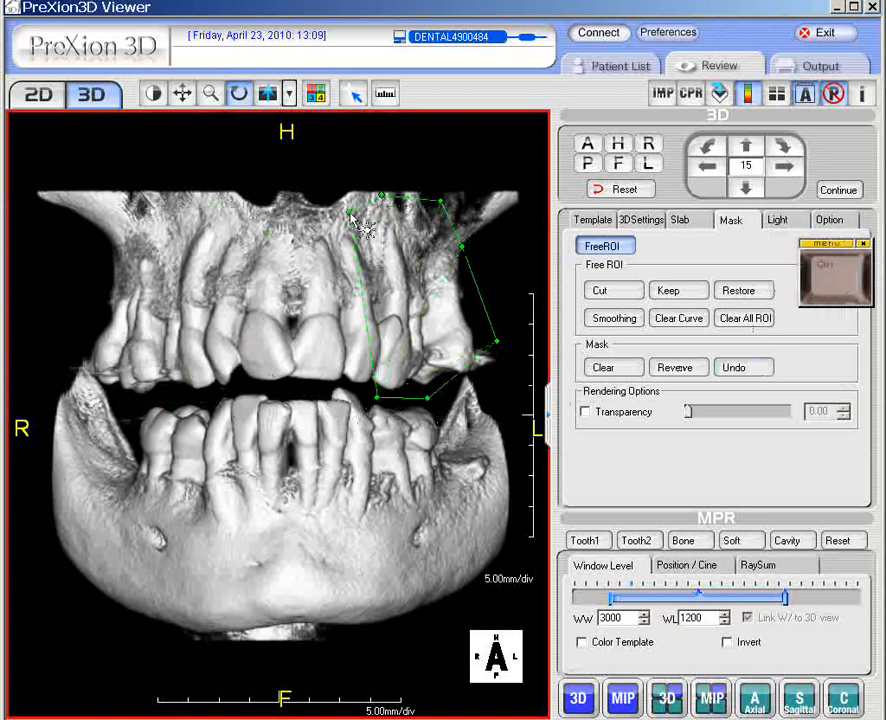
Cut the outlined region and reverse the mask to isolate the upper left teeth, rotating the model toward its left side
left_click(596, 291)
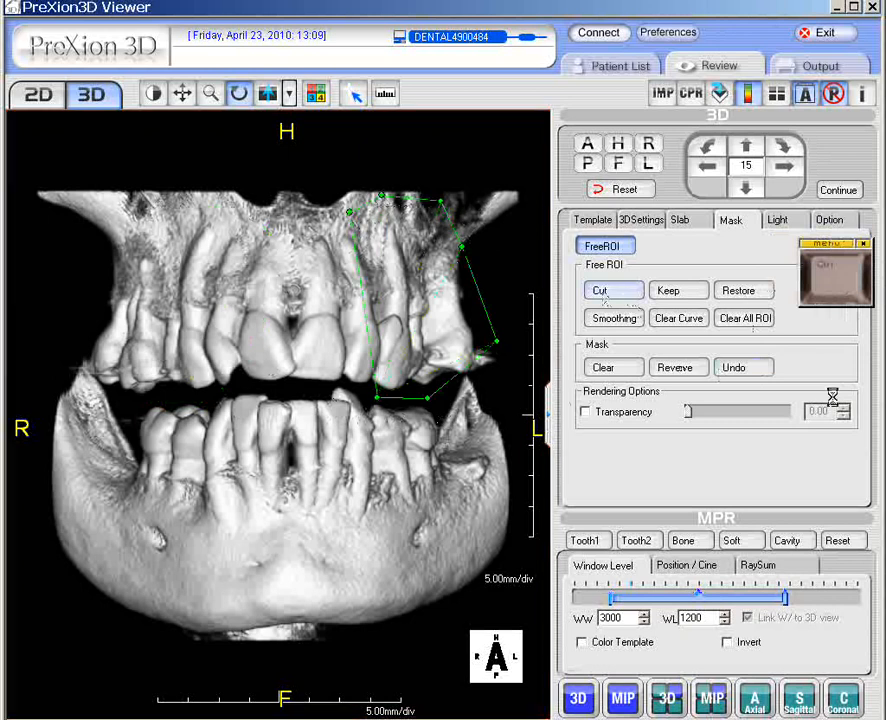
left_click(686, 364)
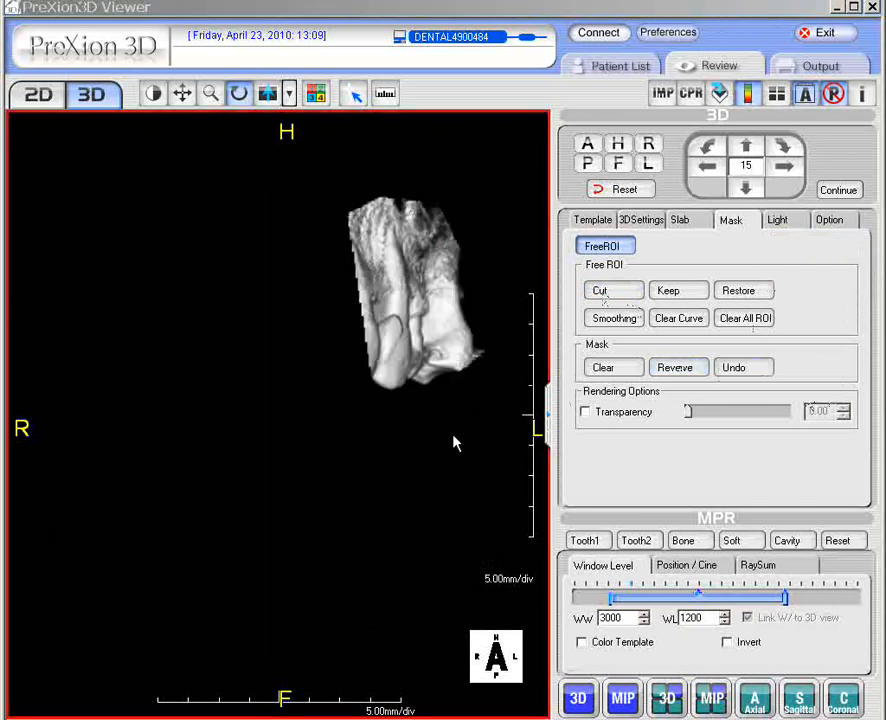
left_click_drag(457, 443, 278, 432)
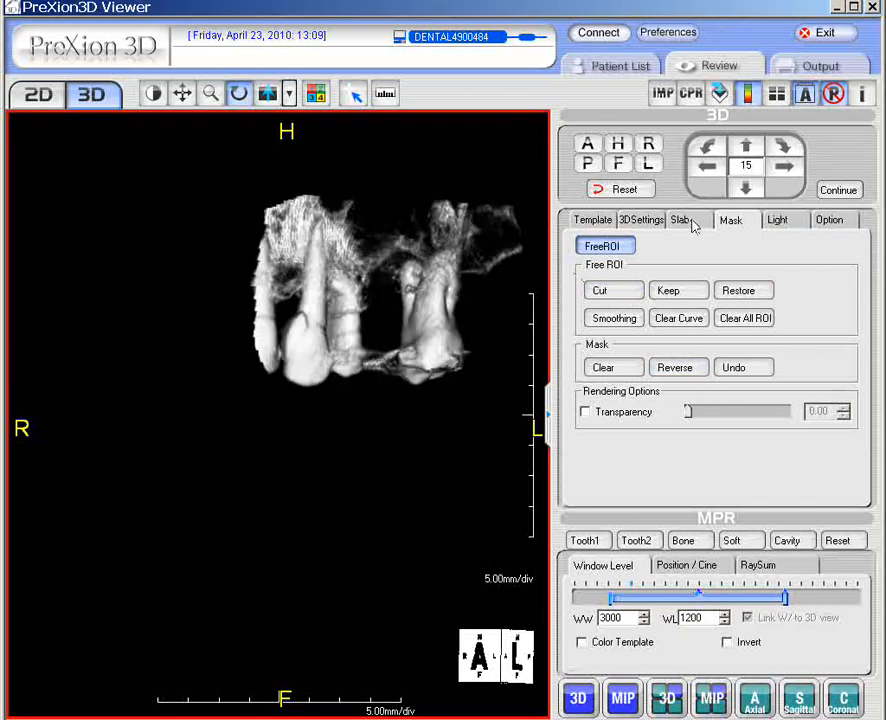